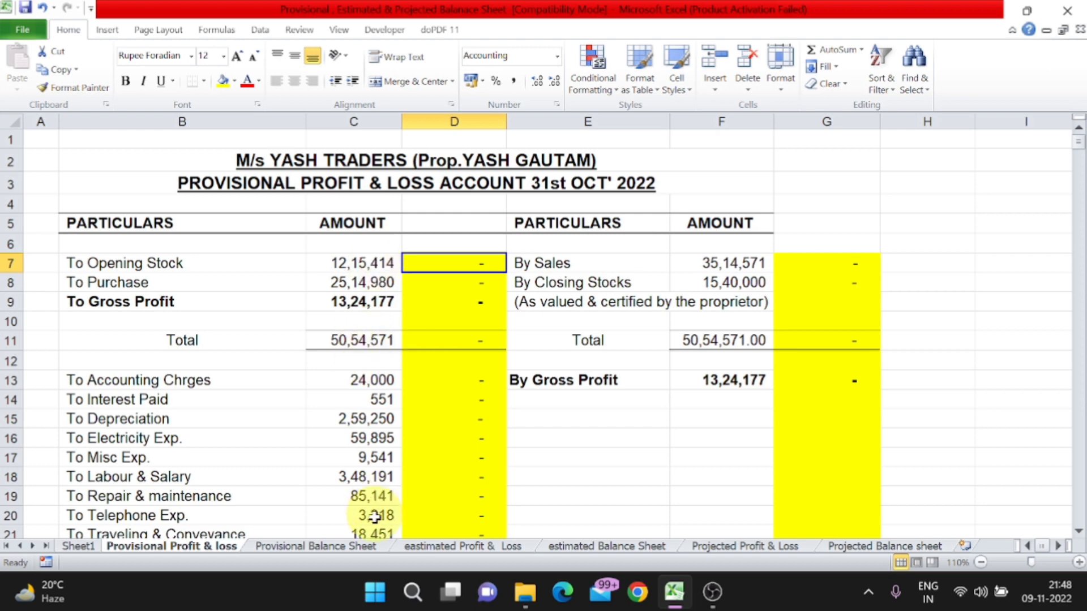
Look over the estimated and projected sheets, then return to the Provisional Profit & Loss sheet.
left_click(473, 546)
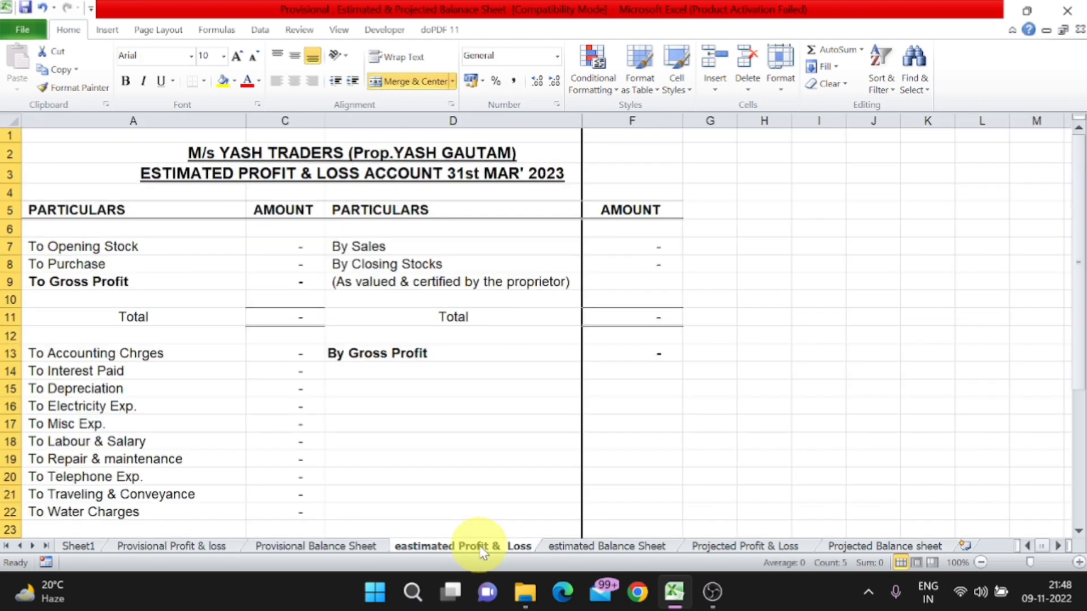
left_click(602, 547)
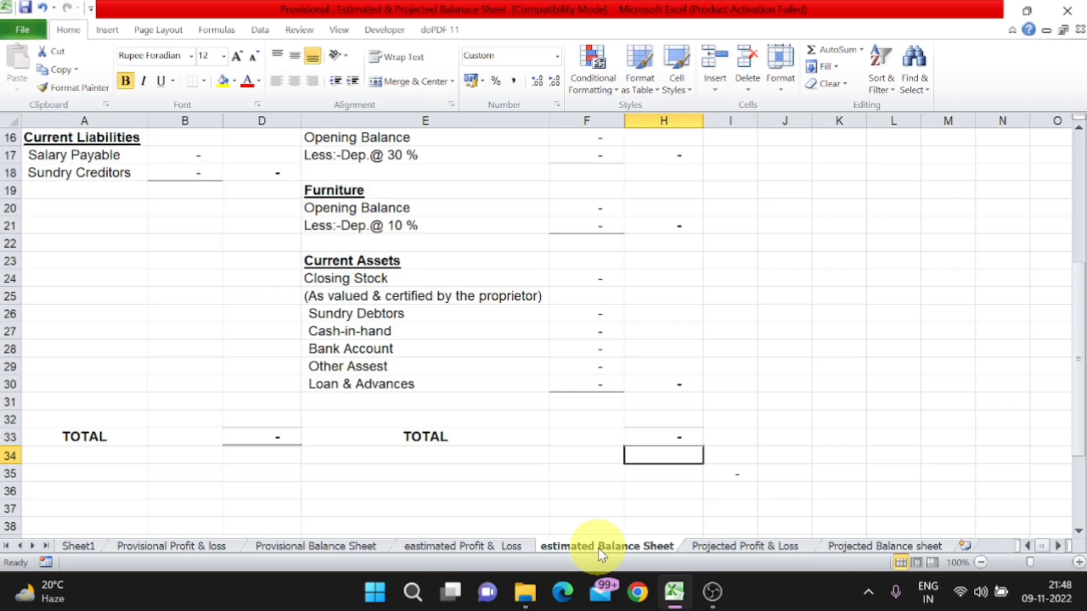
left_click(899, 546)
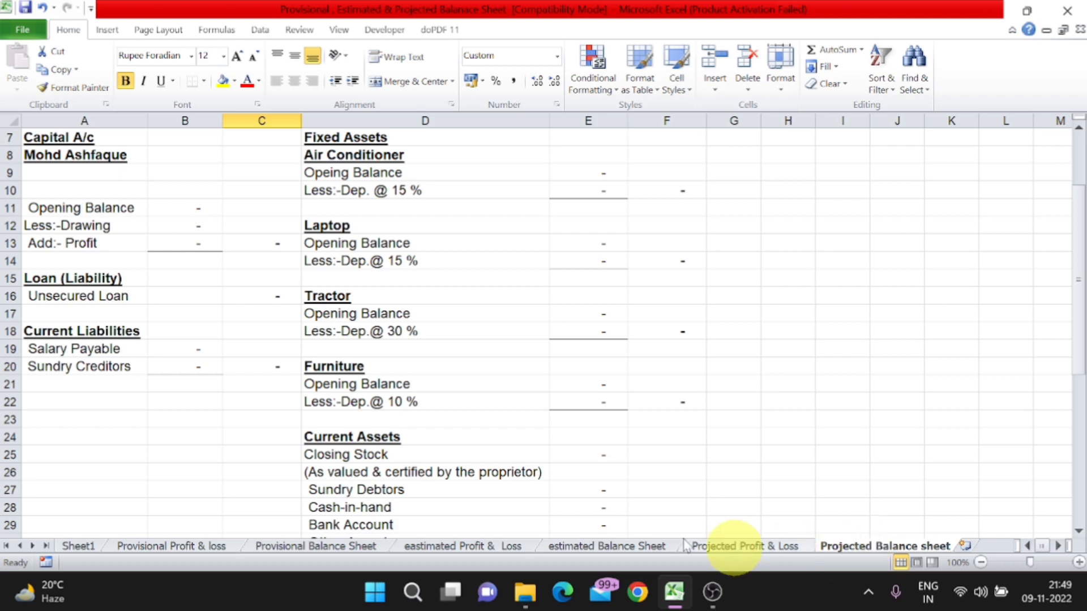
left_click(176, 547)
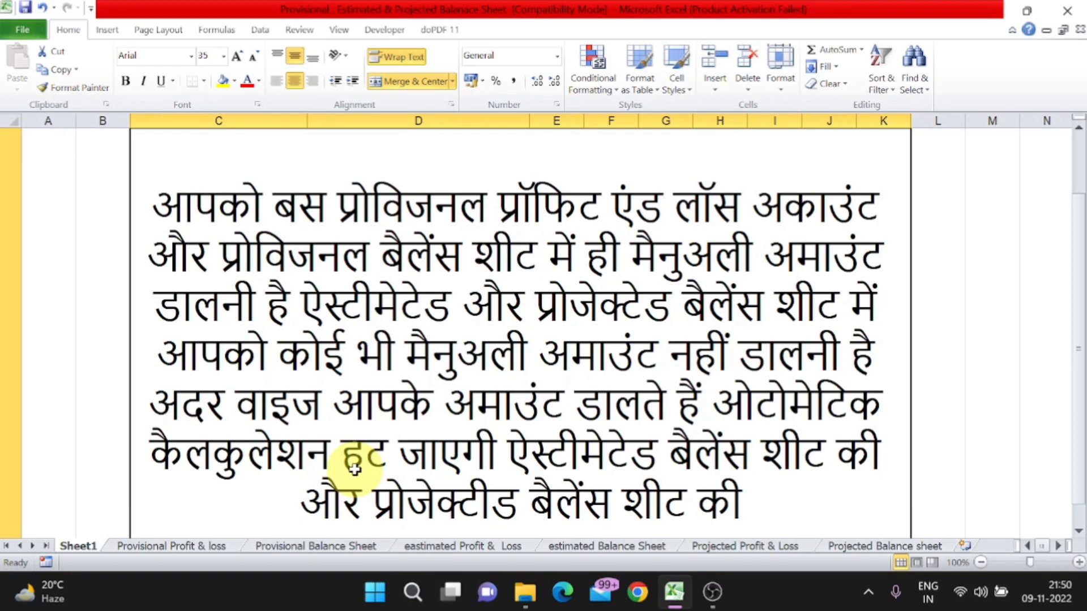
left_click(148, 545)
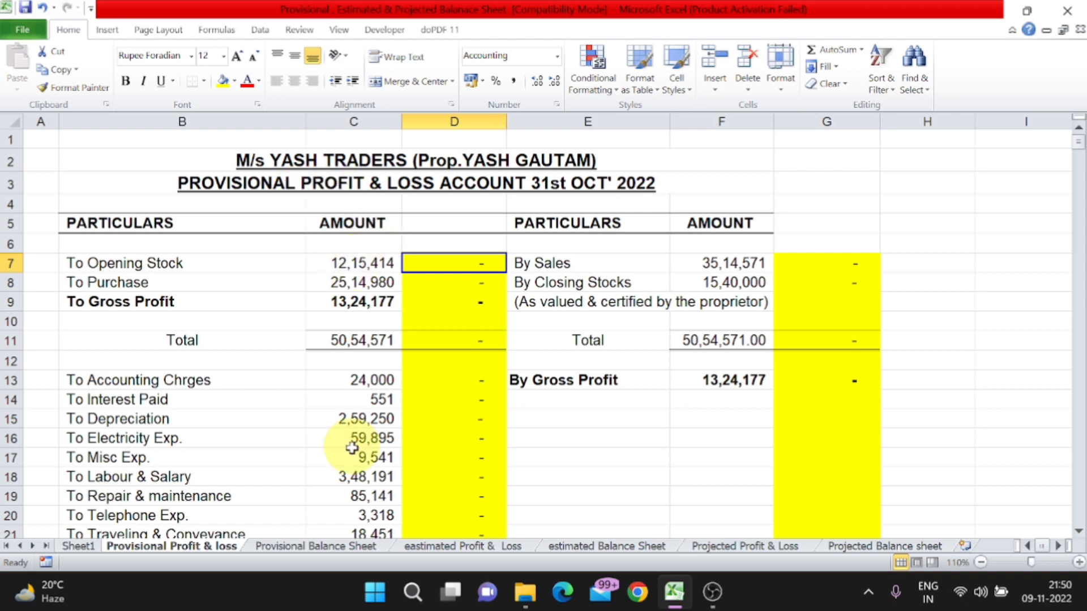
Review the Provisional Balance Sheet and the estimated and projected sheets, ending on Provisional Profit & Loss.
left_click(344, 546)
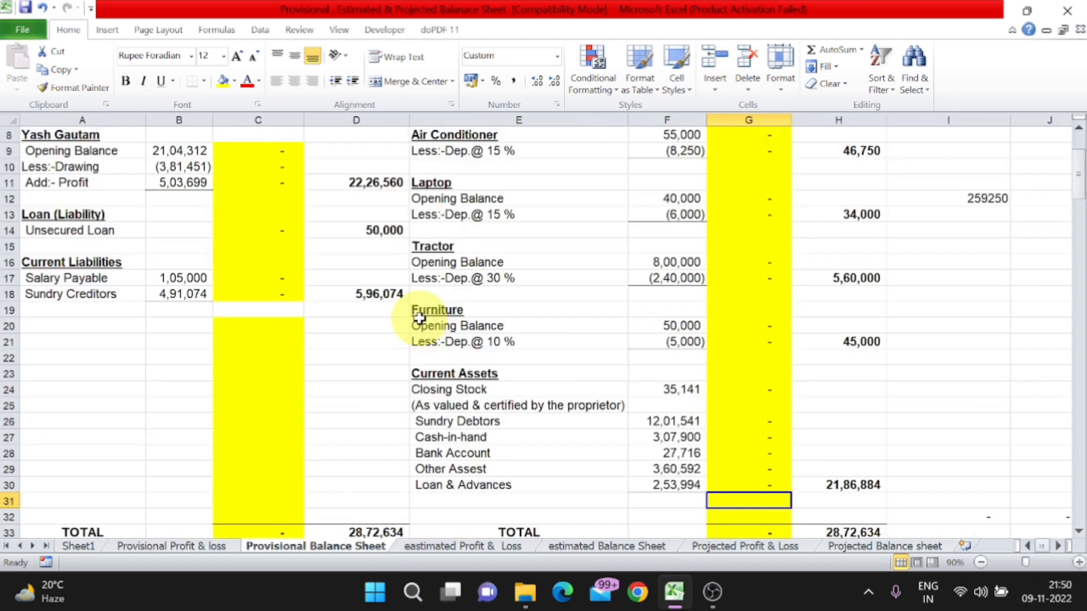
scroll(420, 319, "up", 3)
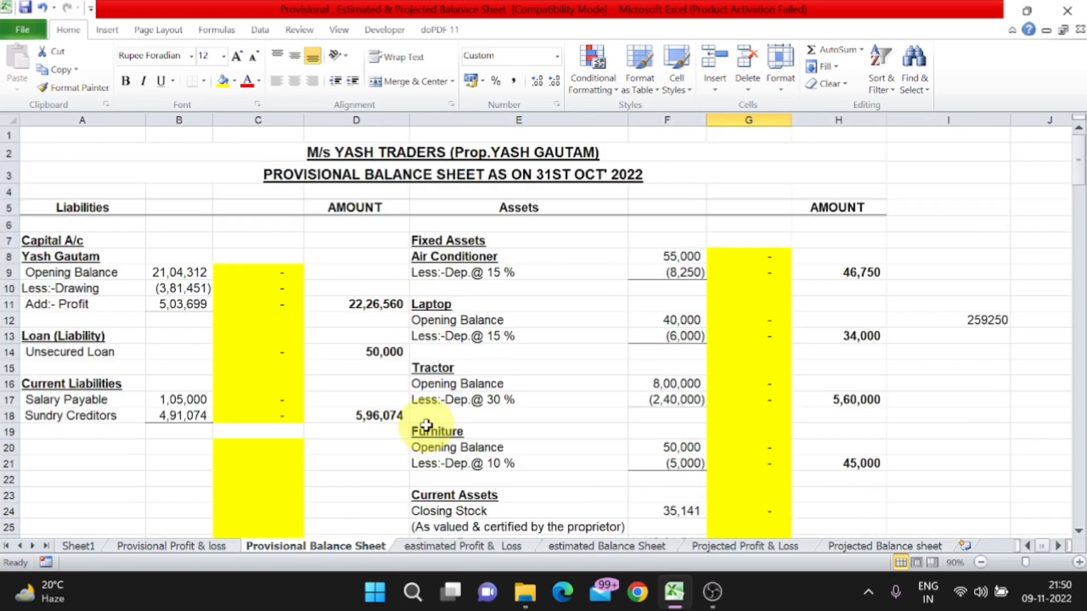
key("ctrl+Page_Up")
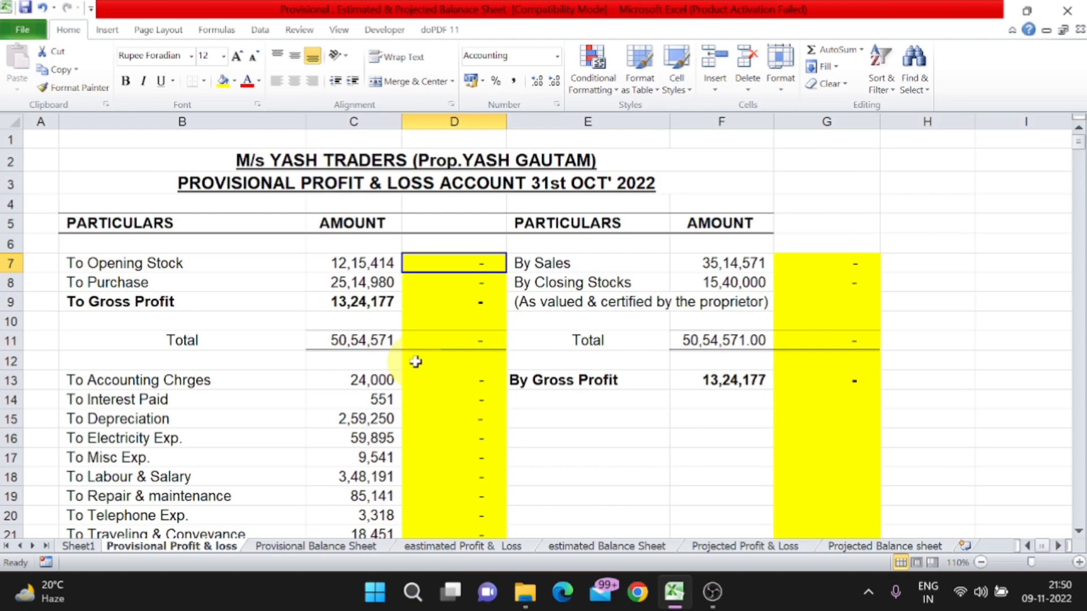
left_click(477, 547)
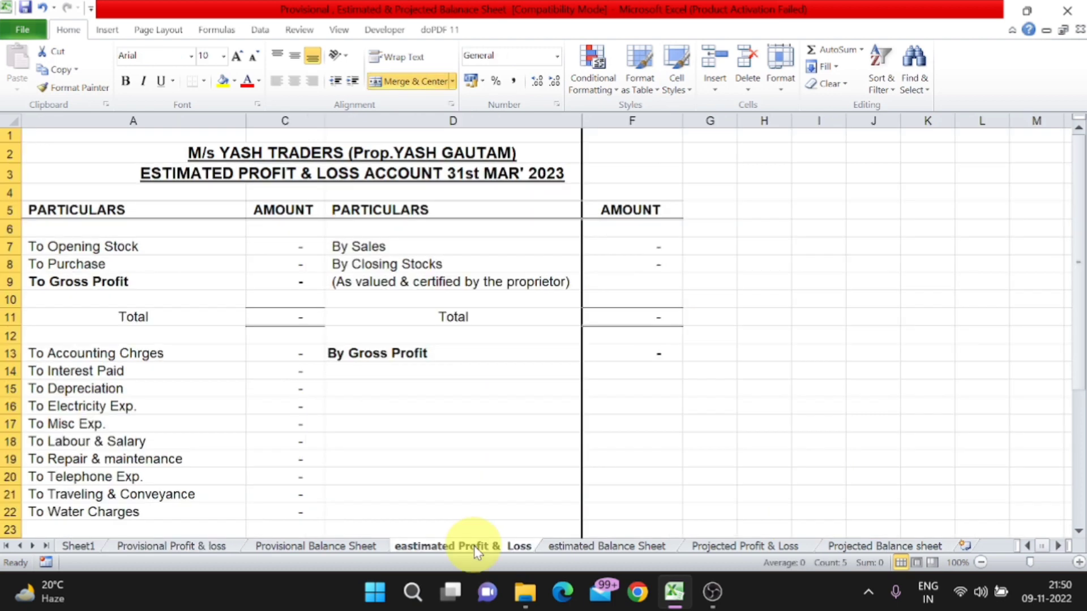
left_click(622, 547)
left_click(739, 547)
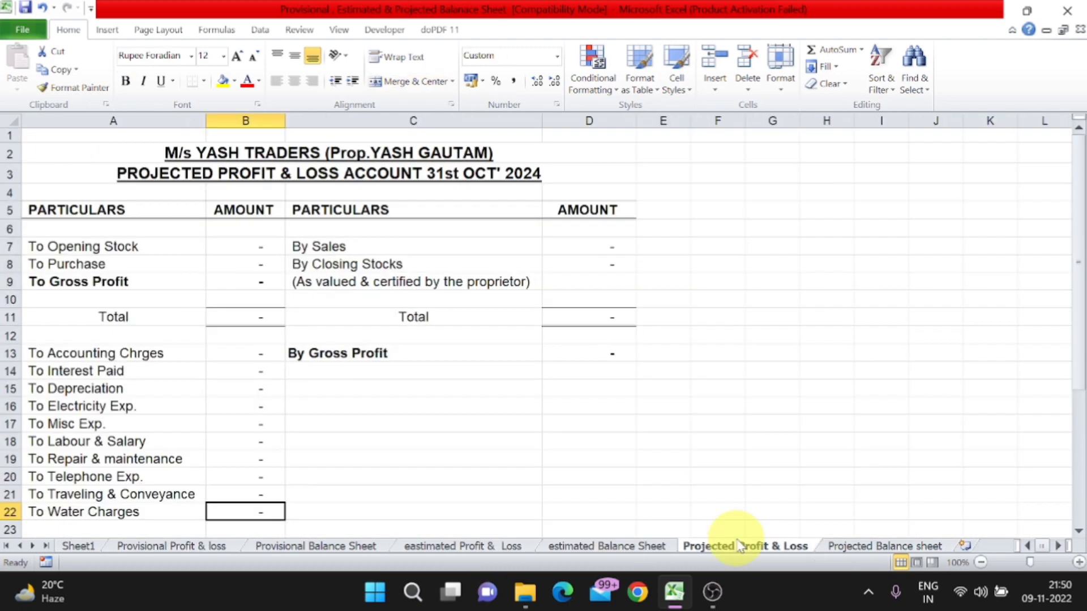
left_click(878, 547)
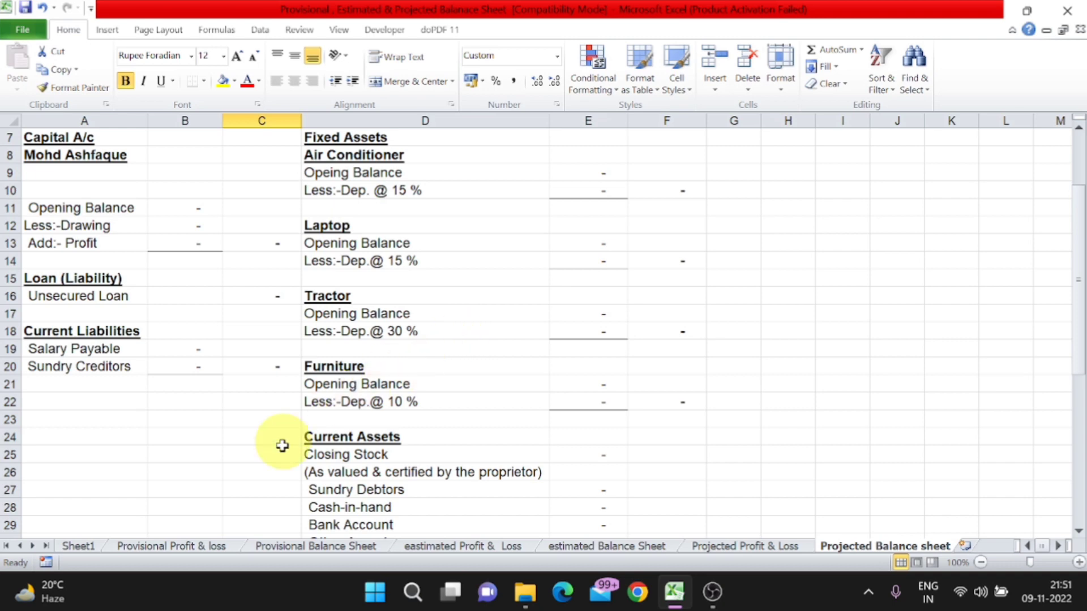
left_click(198, 546)
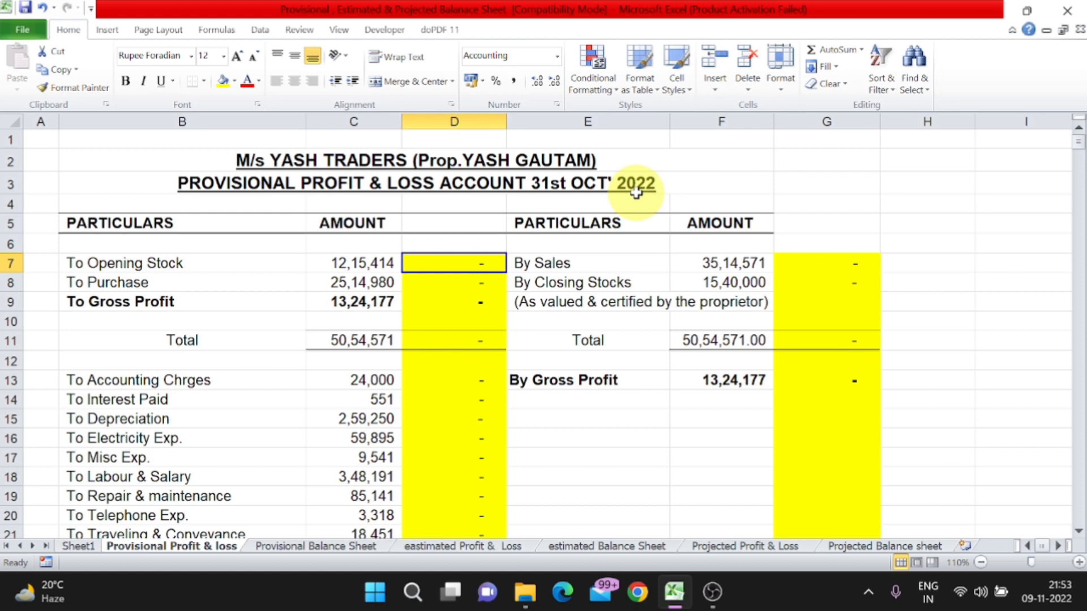
Inspect the opening stock value in C7 and the net profit in C24.
key("Left")
key("F2")
key("Return")
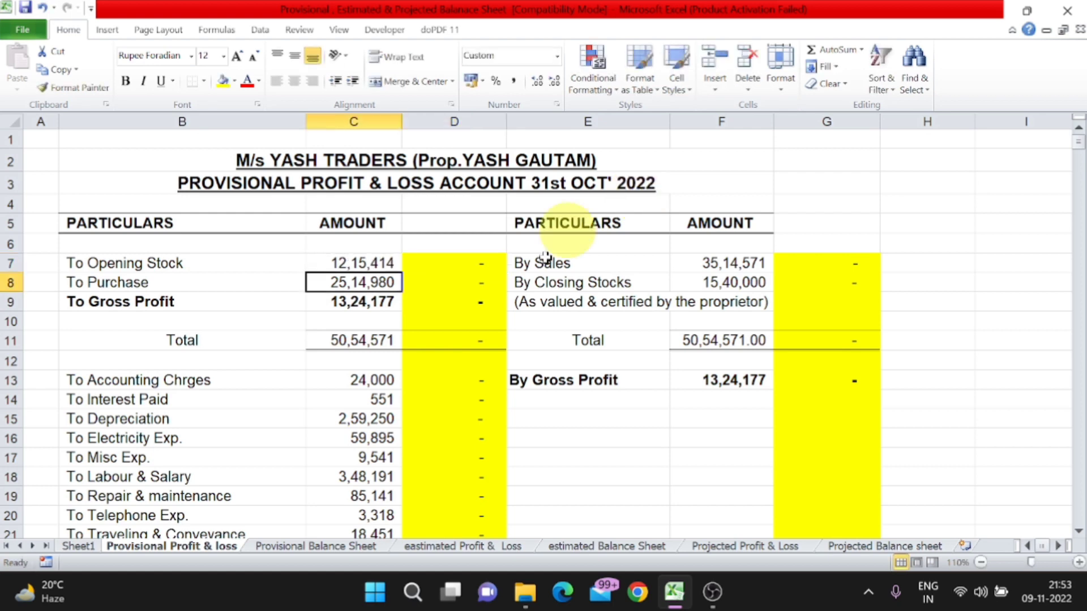
scroll(545, 256, "down", 2)
left_click(361, 469)
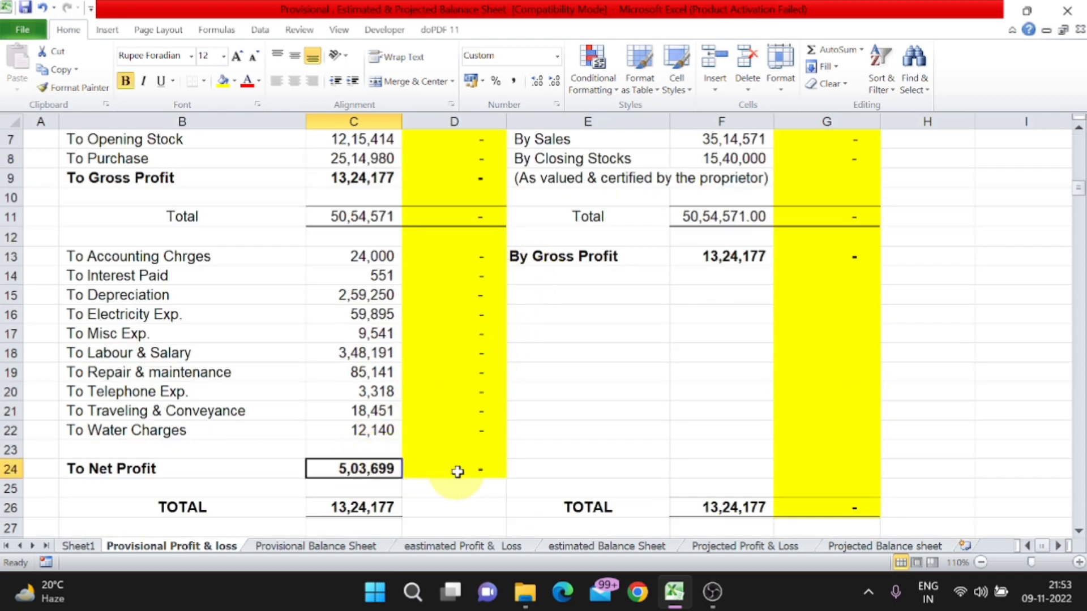
scroll(528, 392, "up", 1)
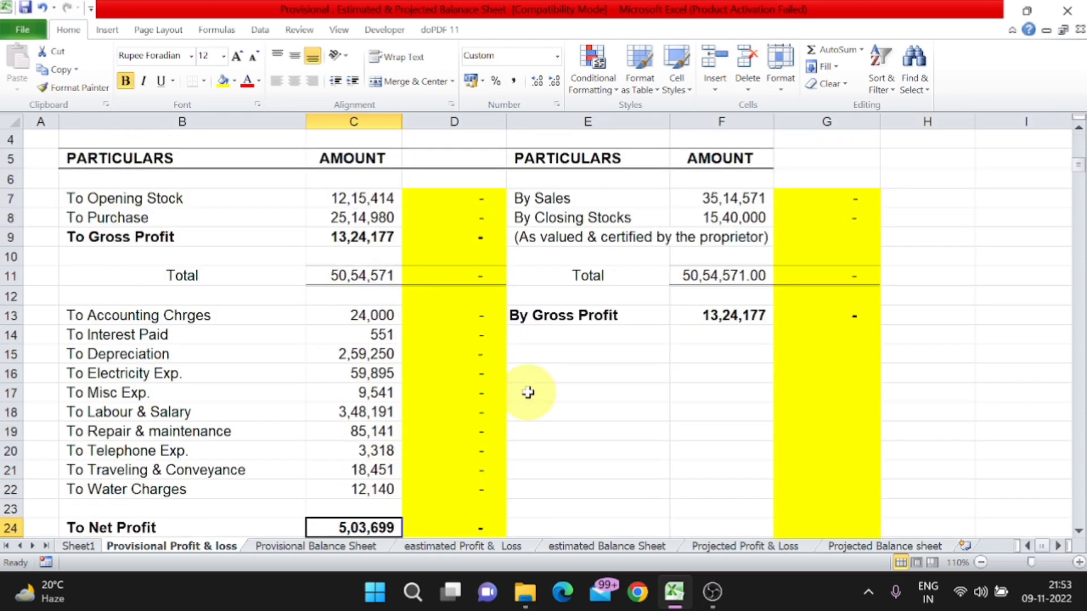
scroll(528, 392, "up", 1)
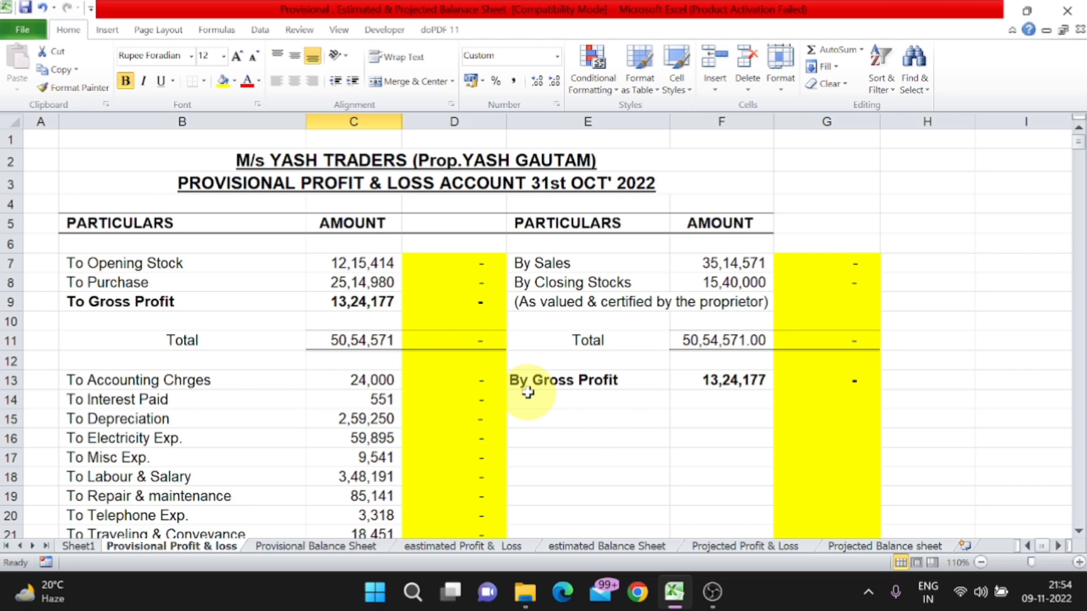
Start a =C7 formula in yellow cell D7.
left_click(451, 264)
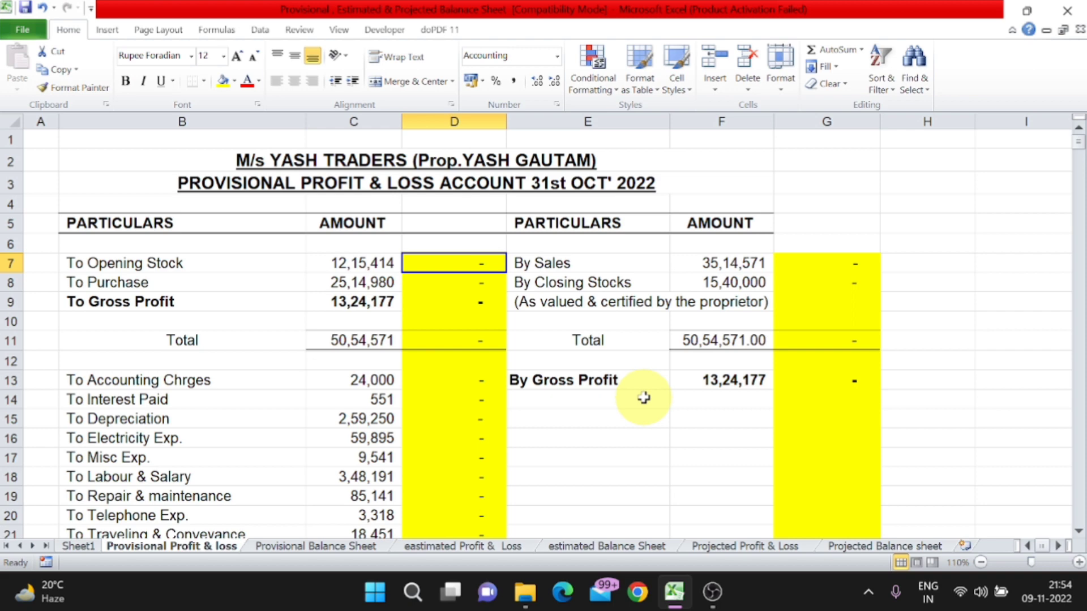
type("=")
key("Left")
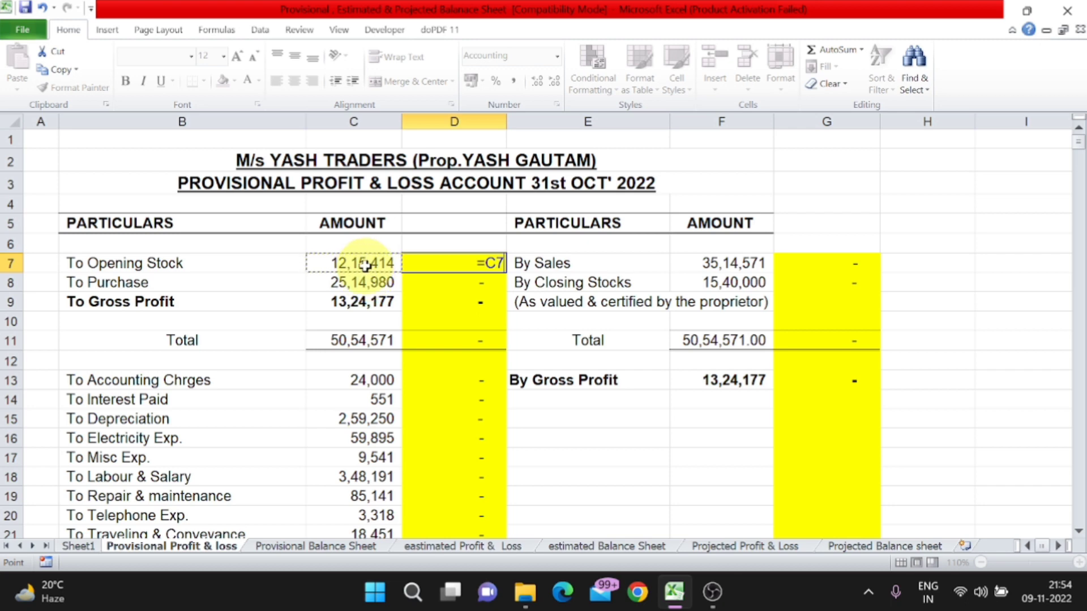
Complete D7 as =C7*2/100+C7, giving 12,39,722.28.
type("*2")
type("/100")
type("+")
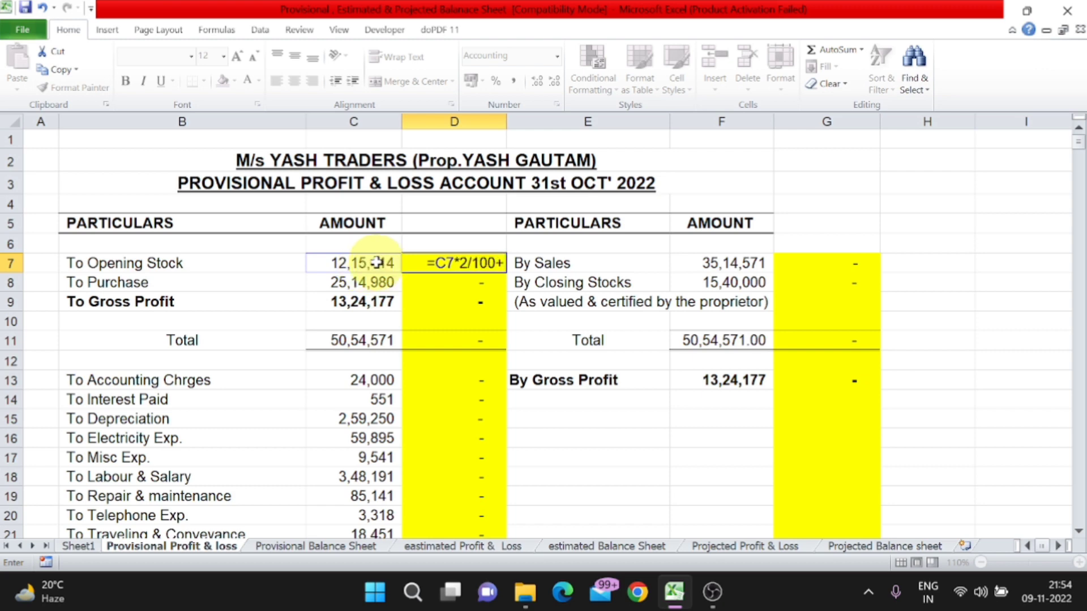
left_click(377, 263)
key("Return")
left_click(458, 264)
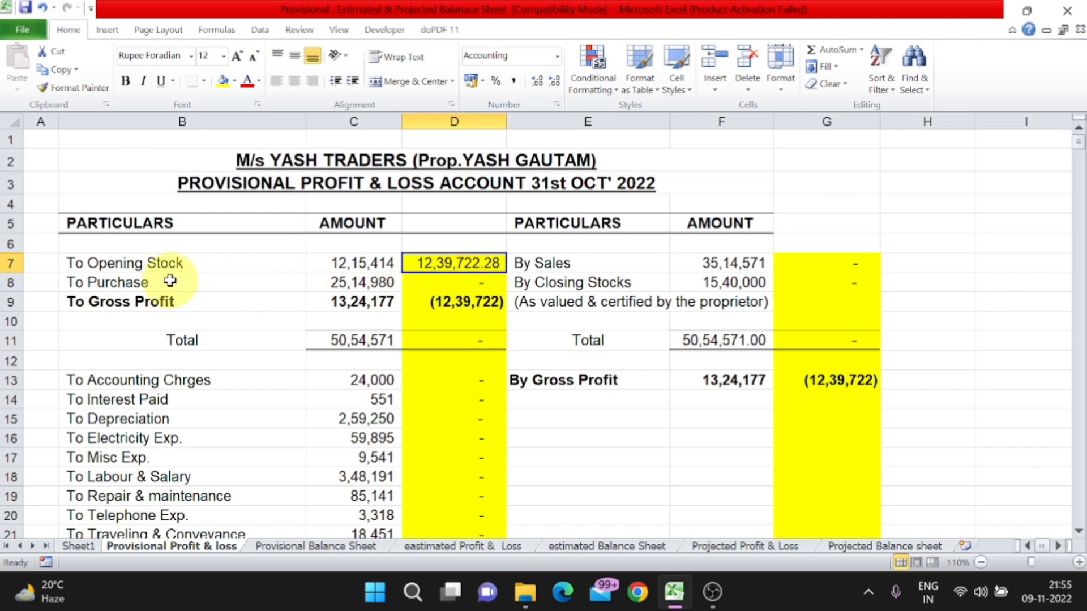
Enter =C8*2/100+C8 in D8 to raise purchases 2% to 25,65,280.
left_click(186, 283)
left_click(356, 283)
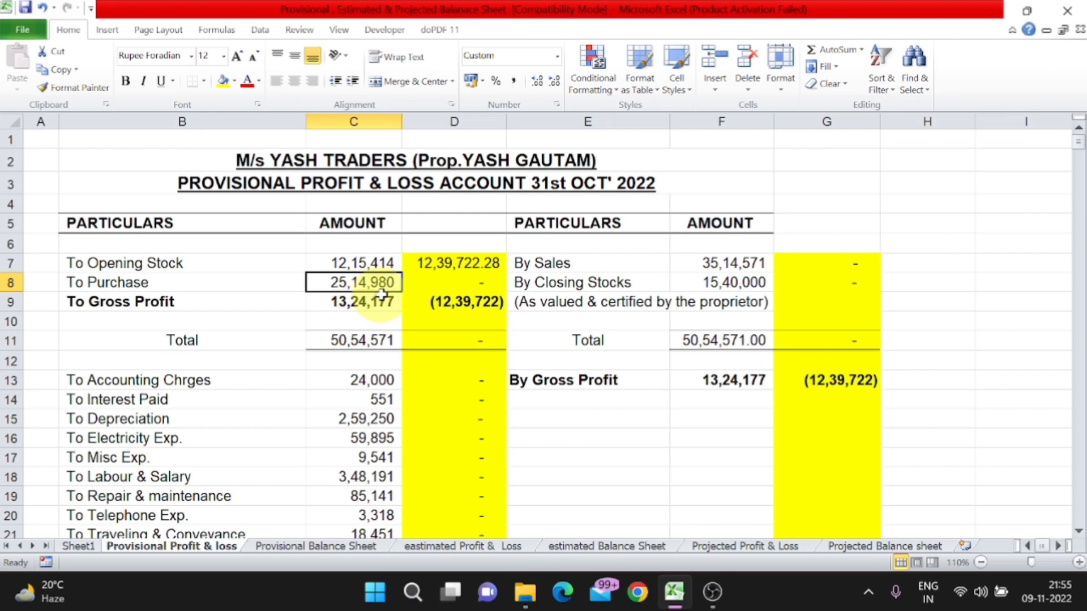
left_click(437, 289)
type("=")
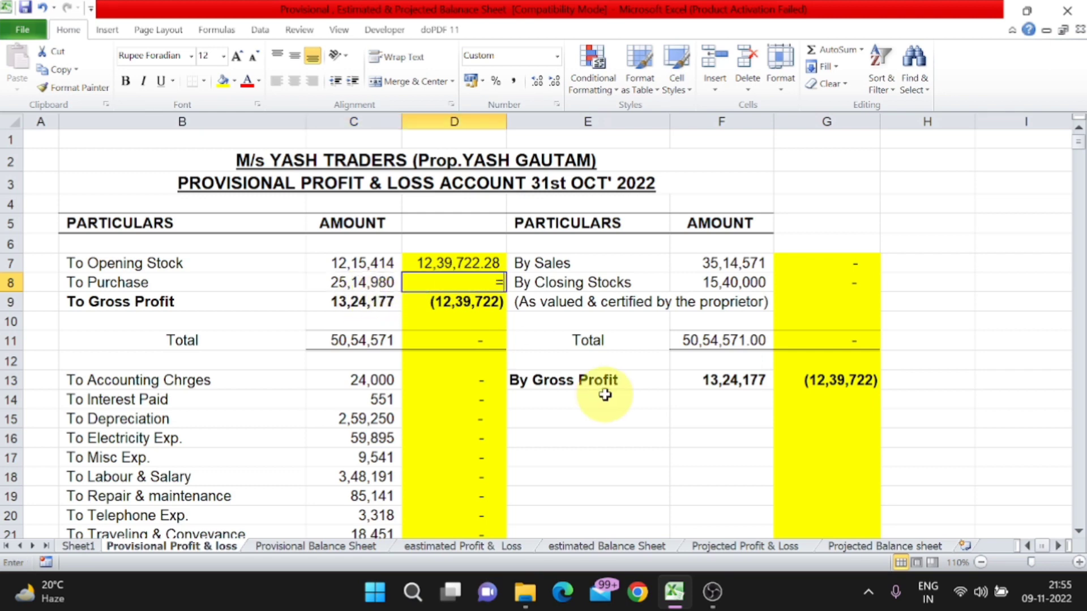
key("Left")
type("*")
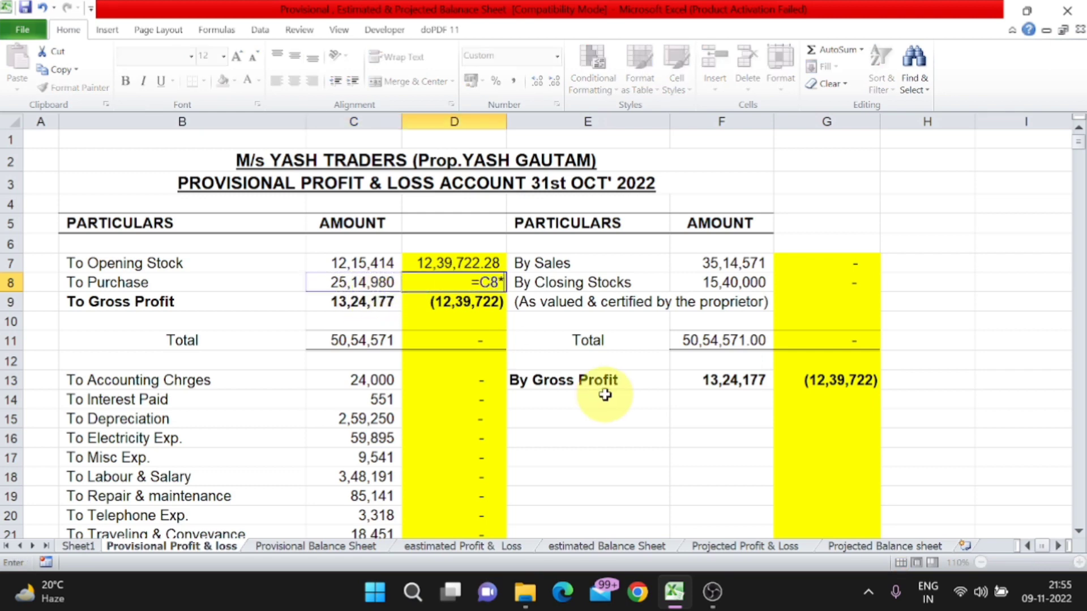
type("2/100")
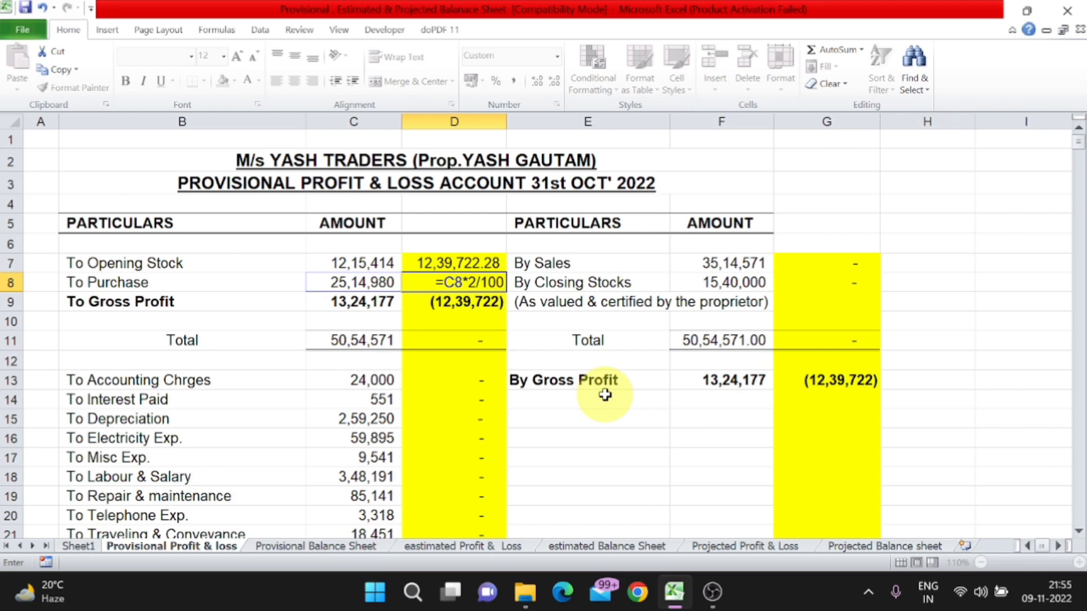
type("+")
left_click(341, 286)
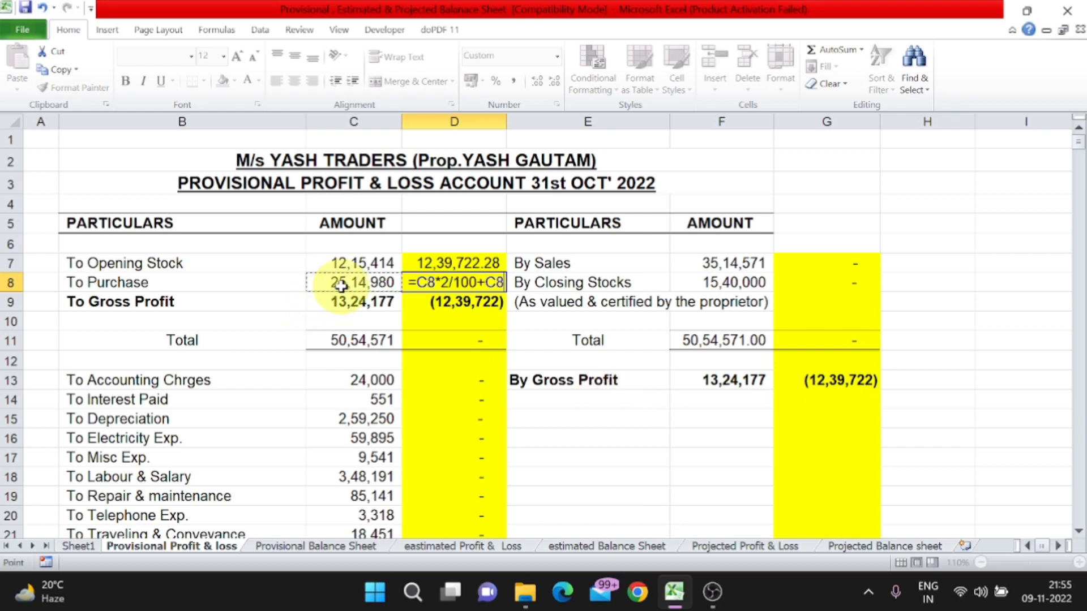
key("Return")
Start a =F7 formula in yellow cell G7 beside the sales amount.
key("Up")
key("Up")
key("Right")
key("Right")
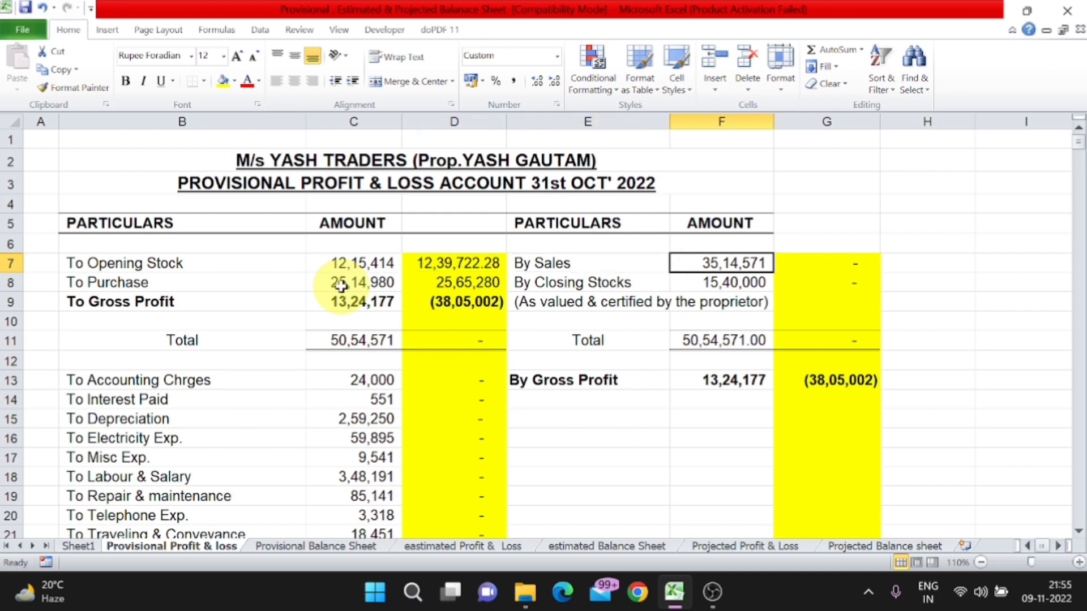
key("Right")
type("=")
key("Left")
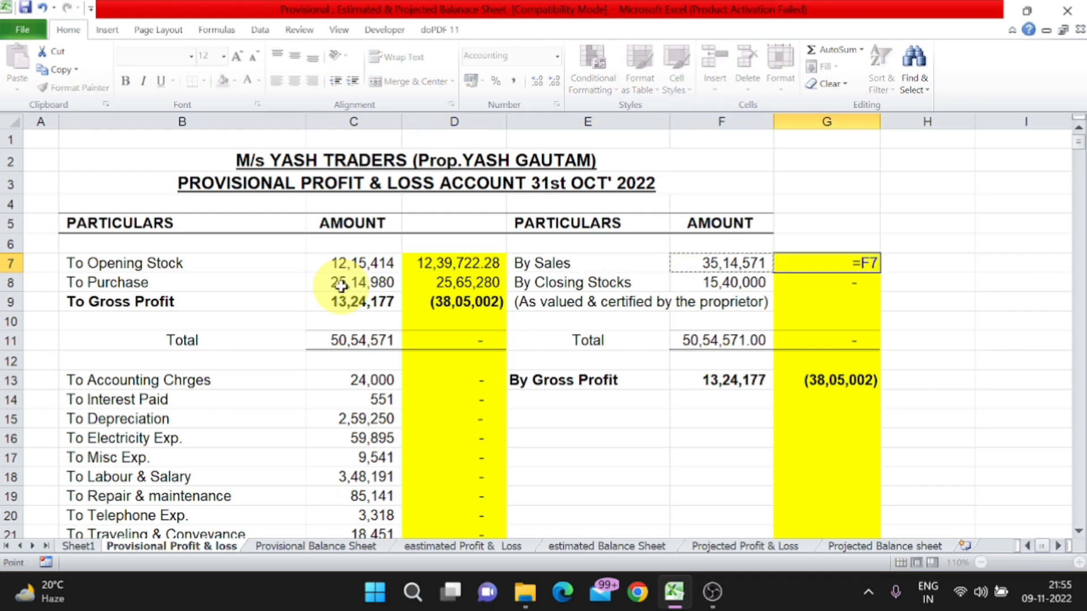
Finish G7 as =F7*2/100+F7, raising sales to 35,84,862.42.
type("*2/")
type("100+")
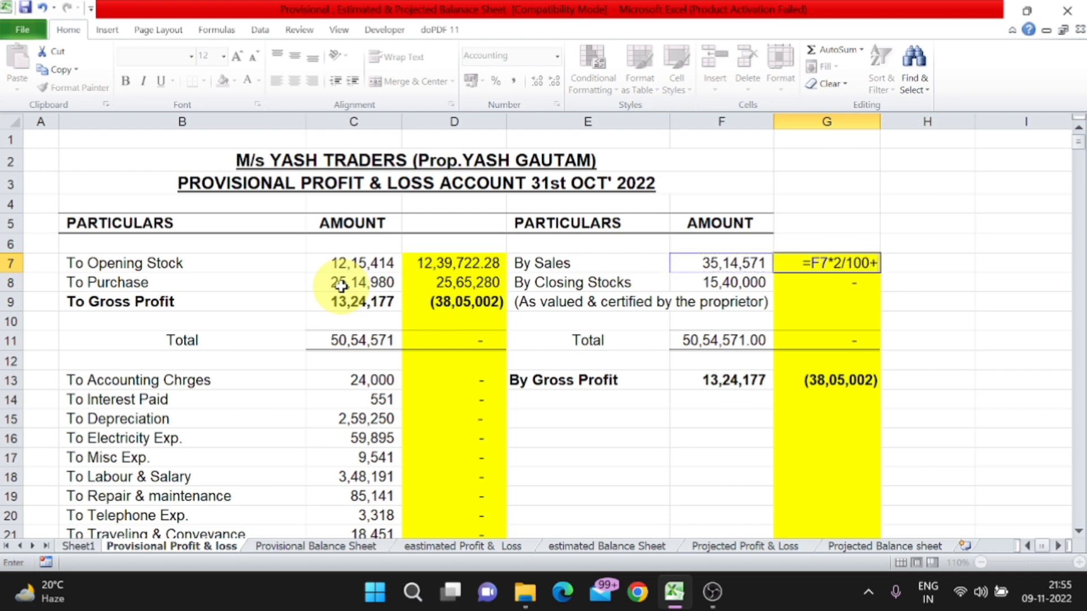
left_click(737, 263)
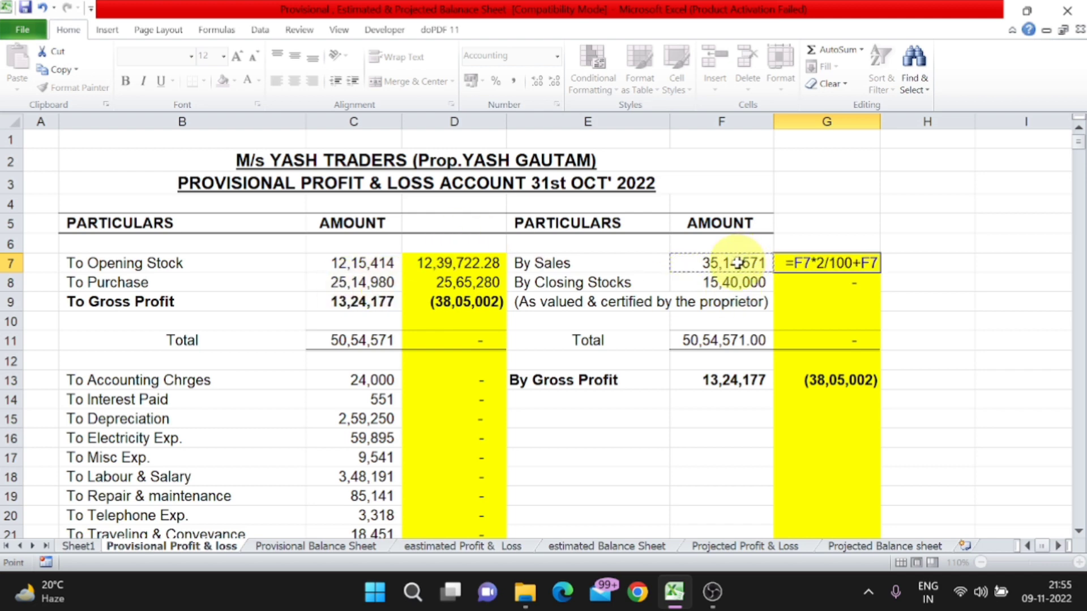
key("Return")
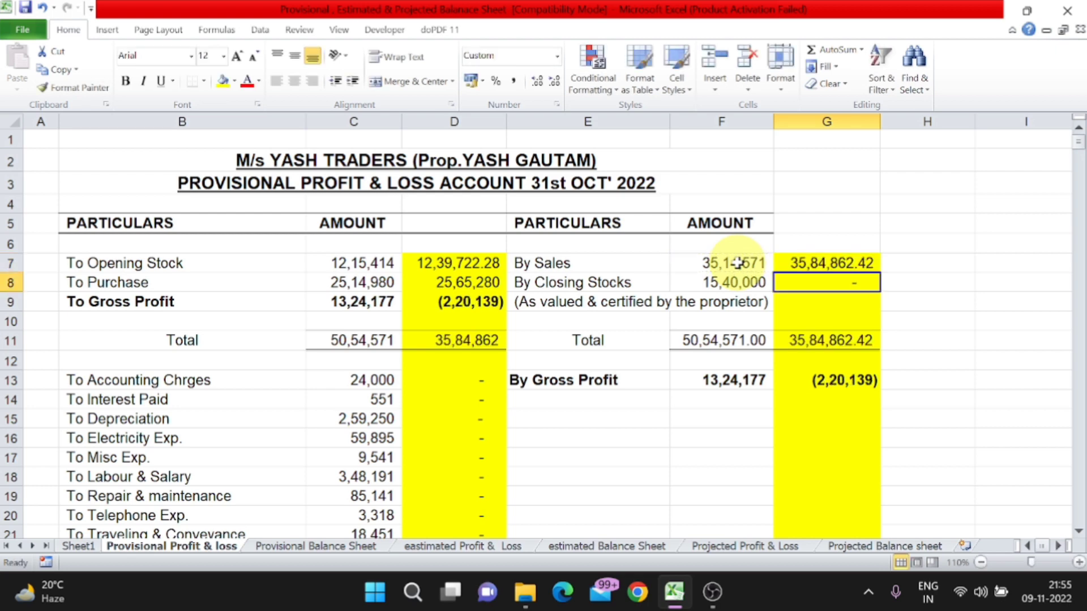
Enter =F8*2/100+F8 in G8 for closing stock 15,70,800 and compare the new and original gross profit.
type("=F8*")
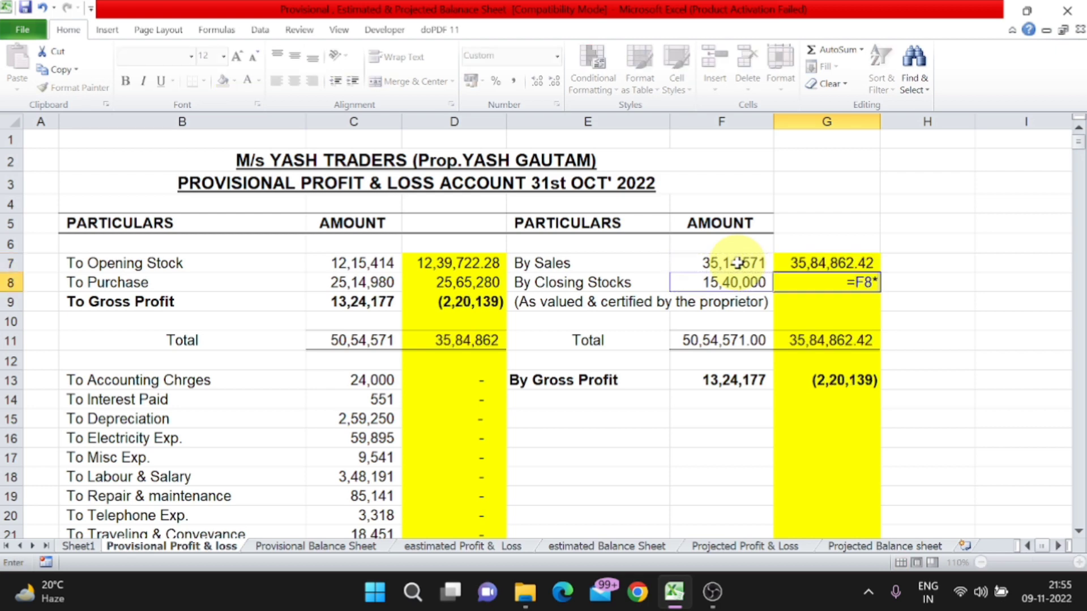
type("2/100+")
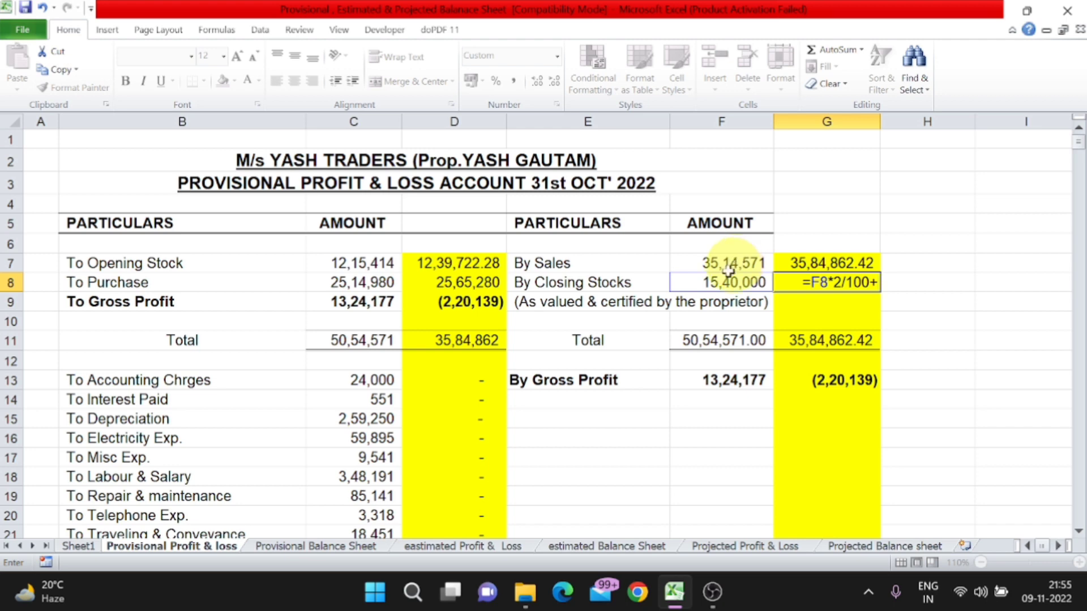
left_click(729, 282)
key("Return")
key("Left")
key("Left")
key("Left")
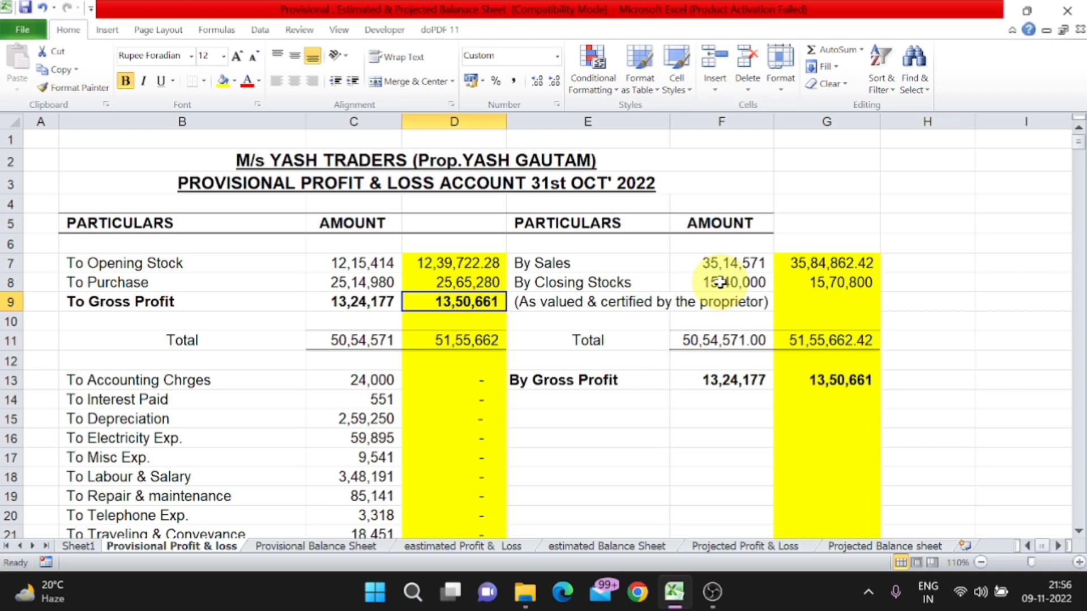
key("Left")
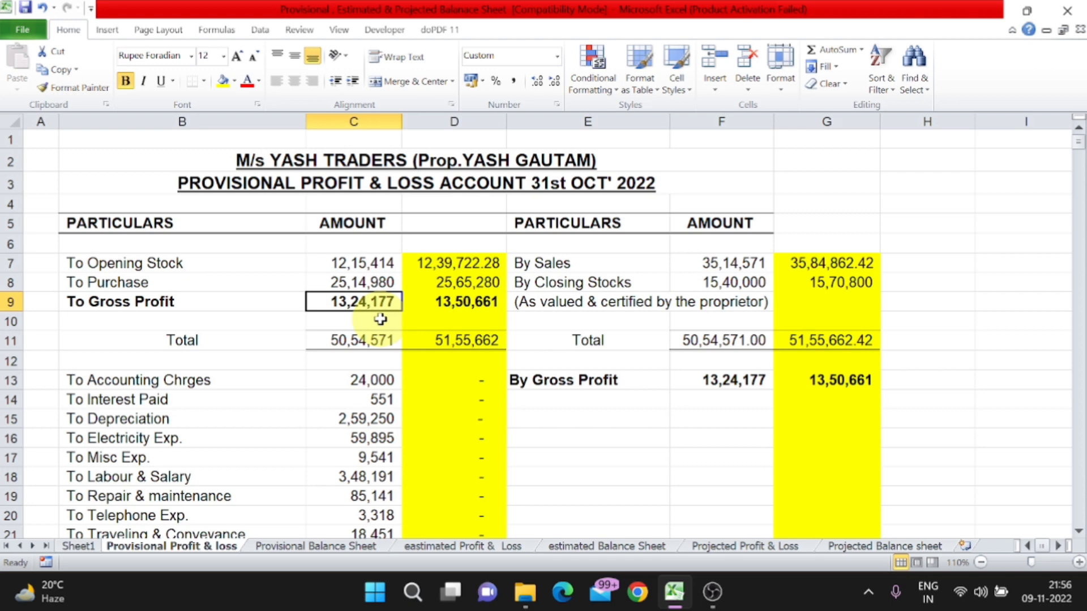
Enter =C13*2/100+C13 in D13 to raise accounting charges by 2%.
scroll(464, 317, "down", 1)
left_click(456, 322)
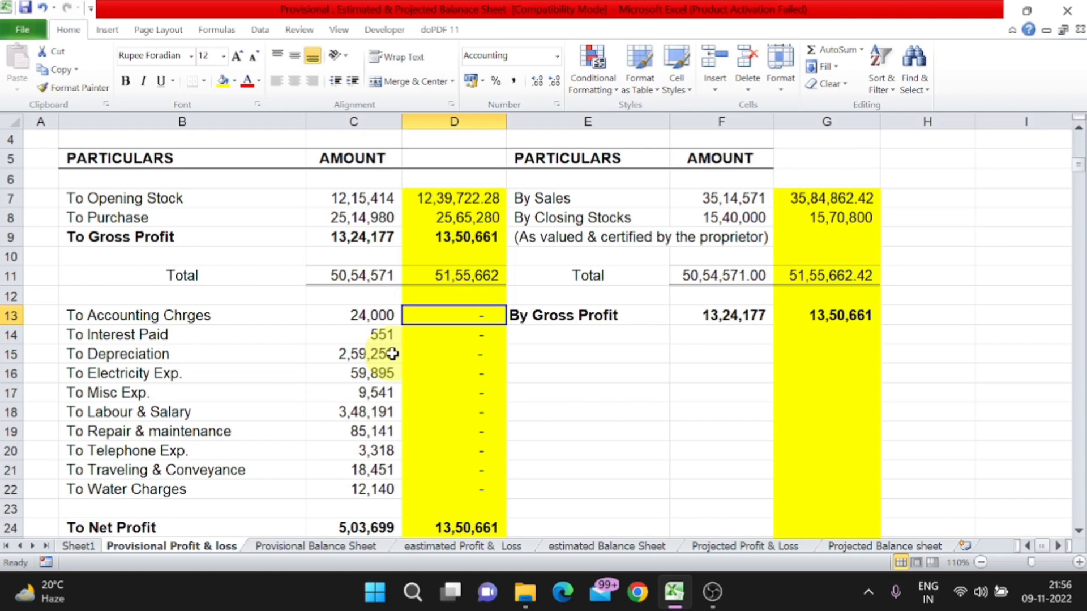
type("=")
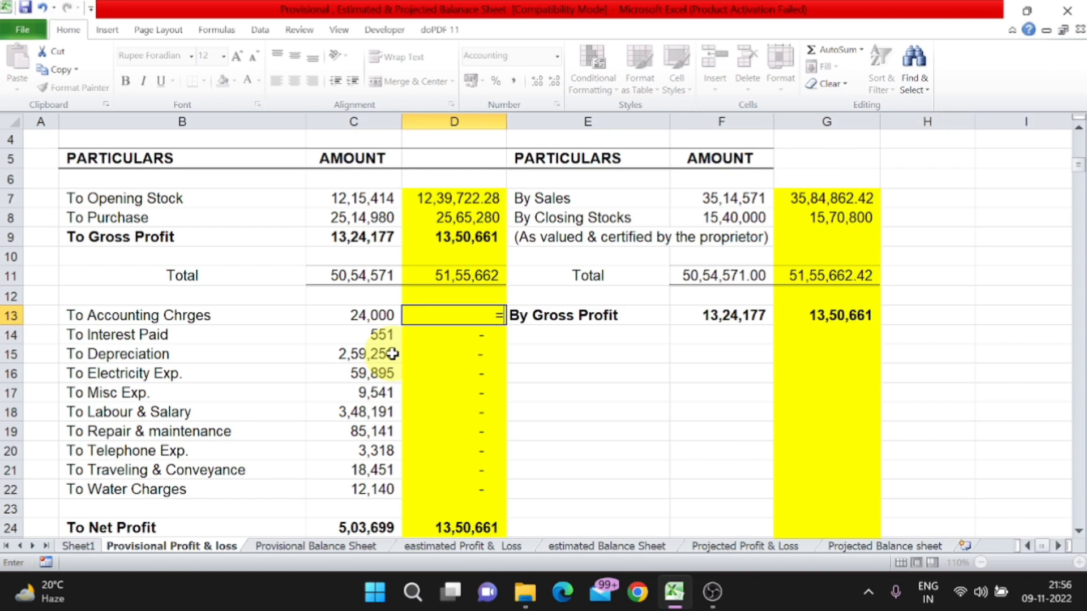
key("Left")
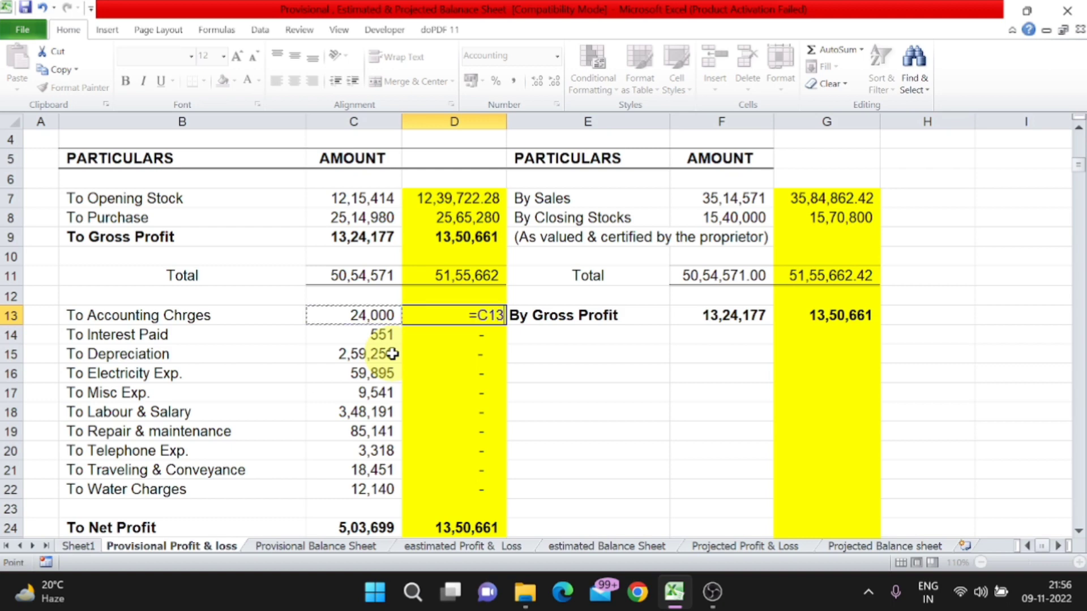
type("*2")
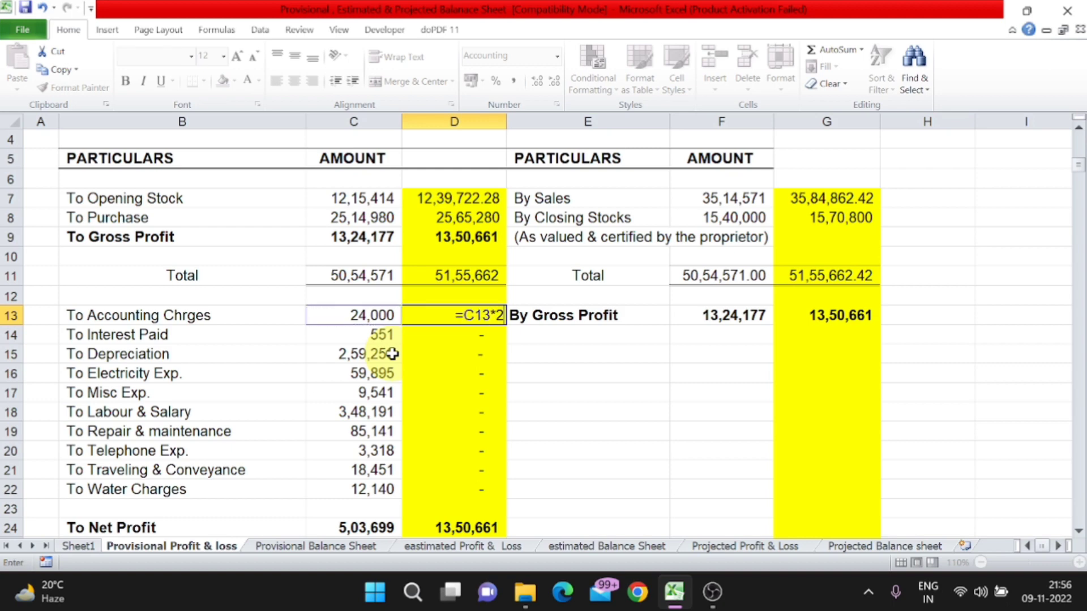
type("/100")
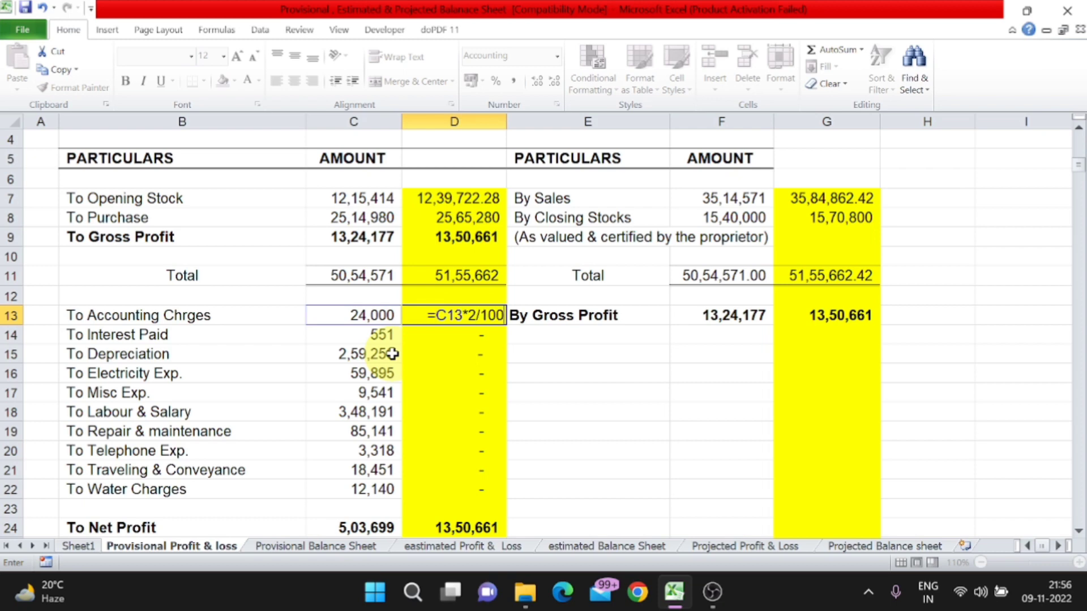
type("+")
key("Left")
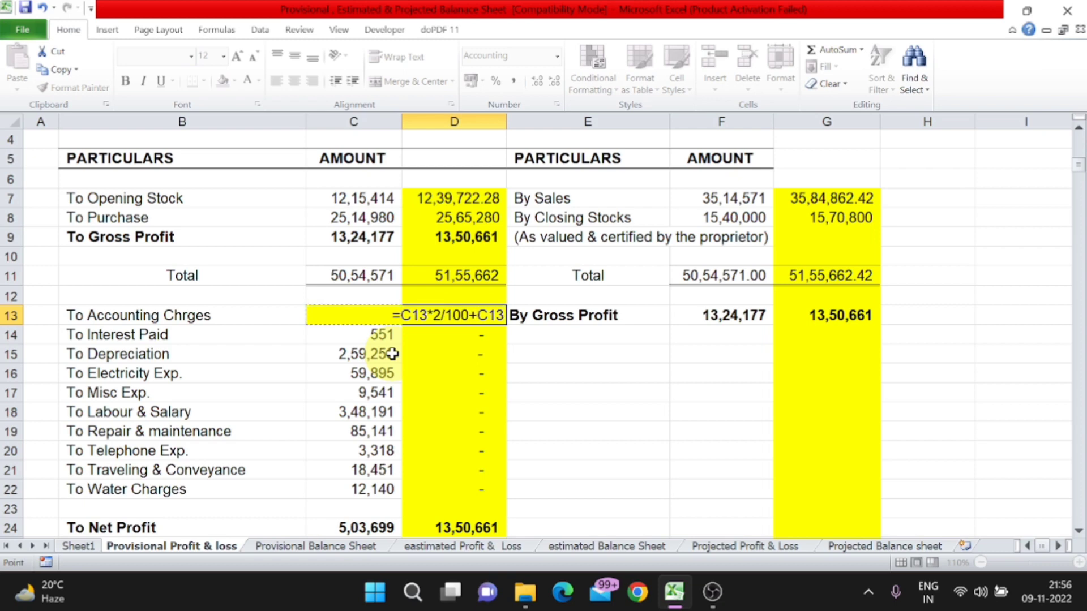
key("Return")
Copy the D13 formula down through D14:D22 for the remaining expenses.
key("Up")
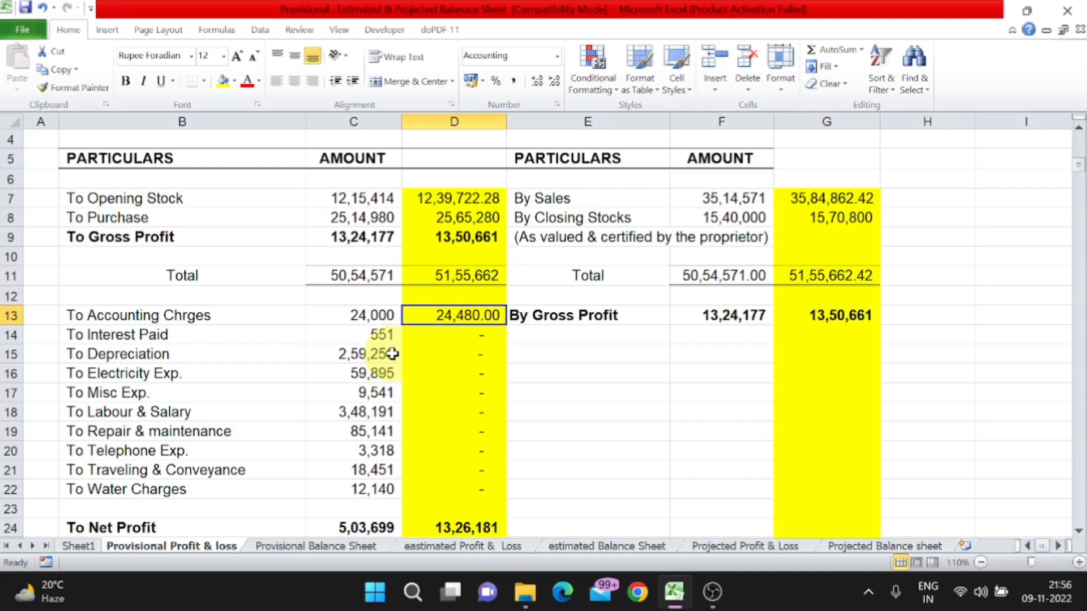
key("ctrl+c")
key("Down")
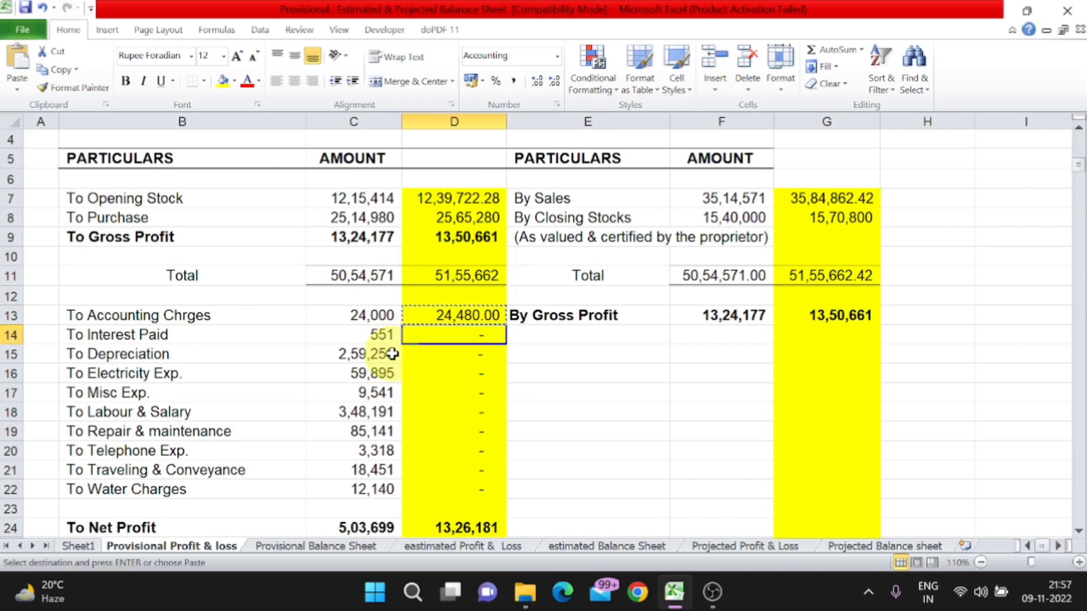
key("ctrl+v")
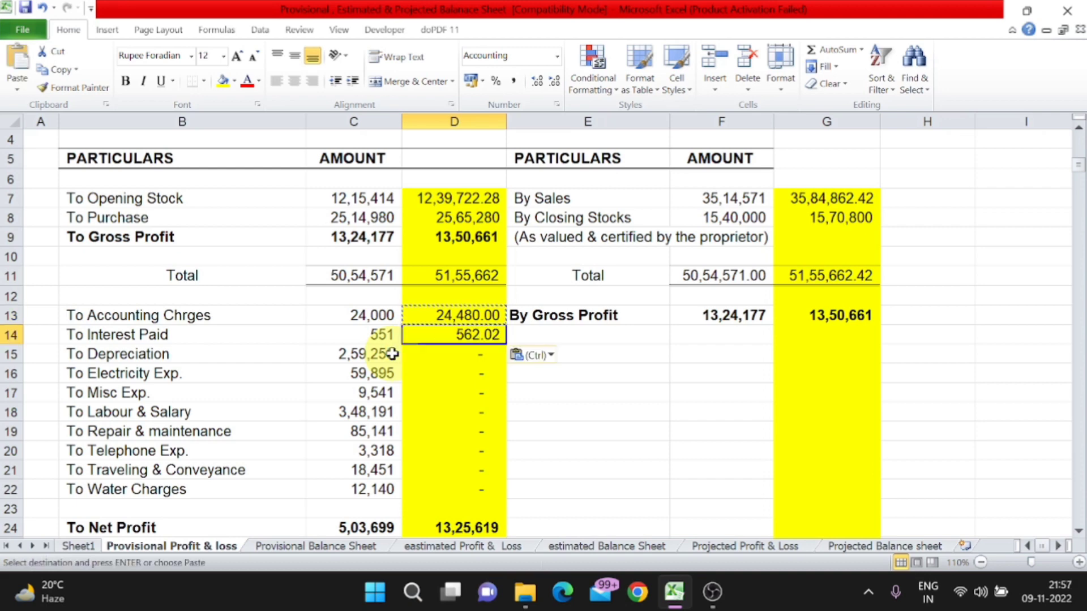
key("ctrl+c")
key("Down")
key("shift+Down")
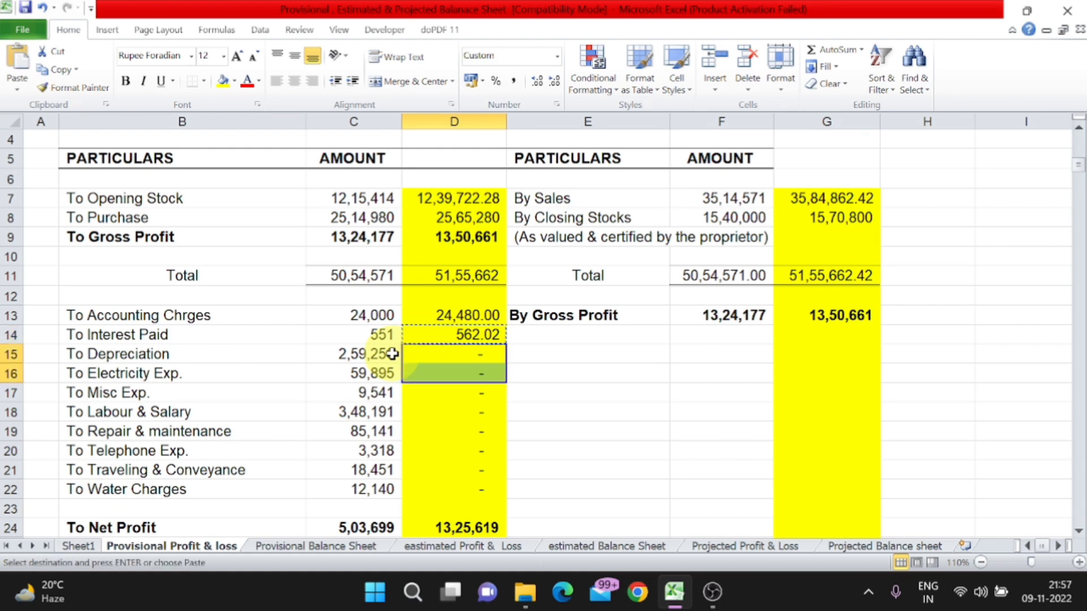
key("shift+Down")
key("shift+Down")
key("shift+Down")
key("shift+Down")
key("shift+Down")
key("shift+Down")
key("ctrl+v")
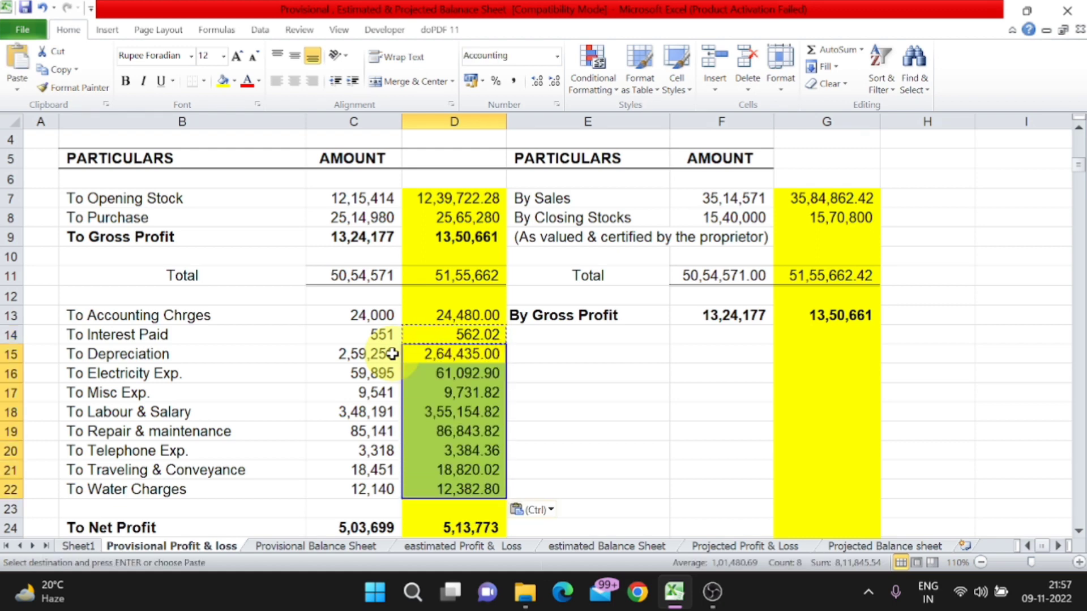
key("Escape")
Check the new net profit of 5,13,773 in D24.
scroll(392, 353, "down", 2)
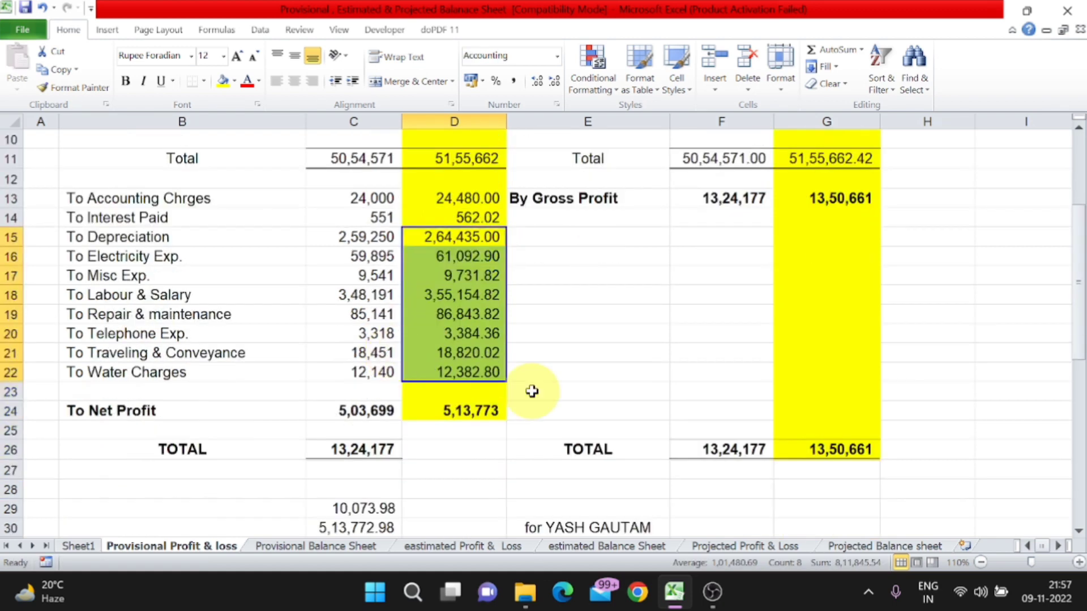
left_click(473, 410)
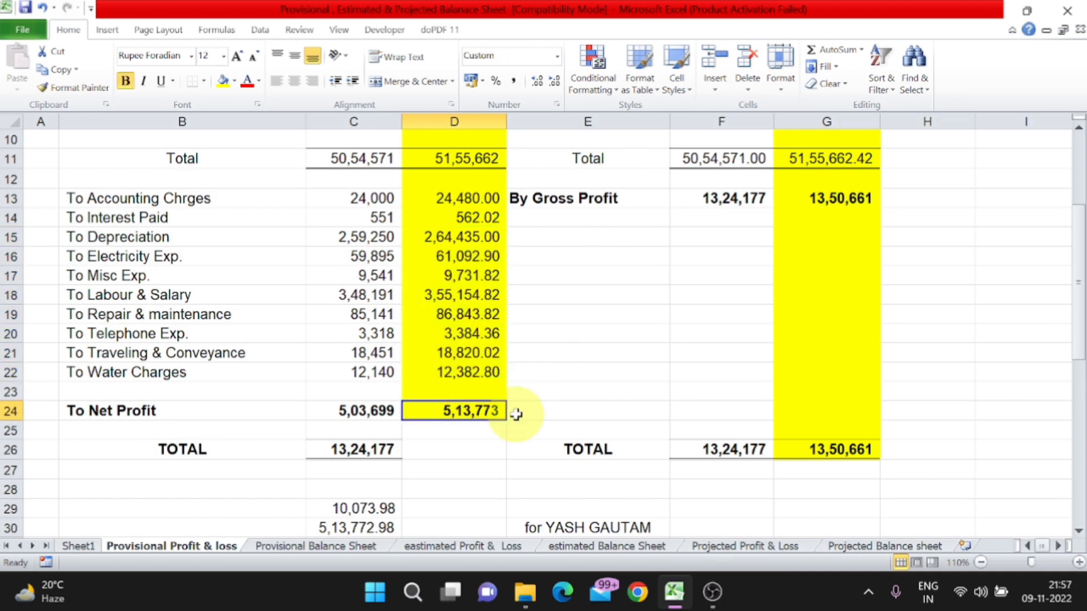
scroll(517, 415, "up", 1)
scroll(516, 415, "up", 1)
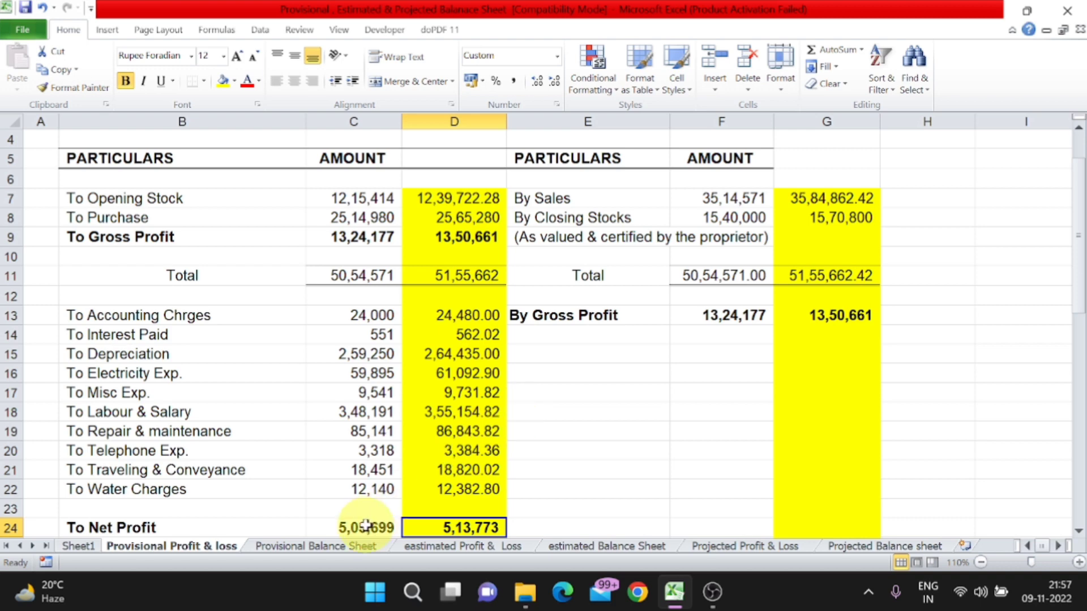
On the Provisional Balance Sheet, enter =B9*2/100+B9 for the opening capital balance.
left_click(347, 546)
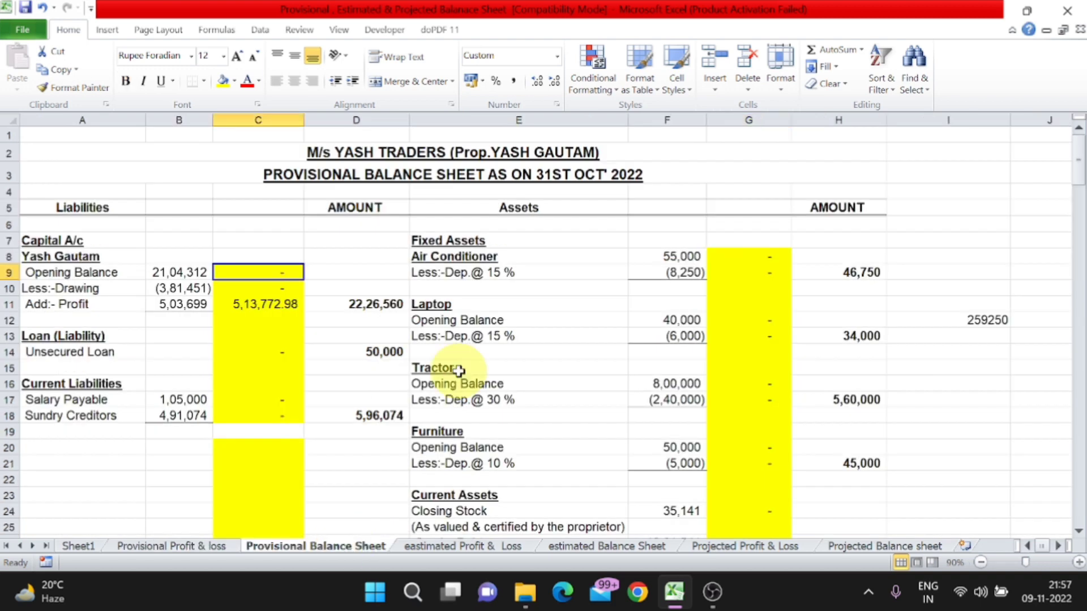
type("=B9*2")
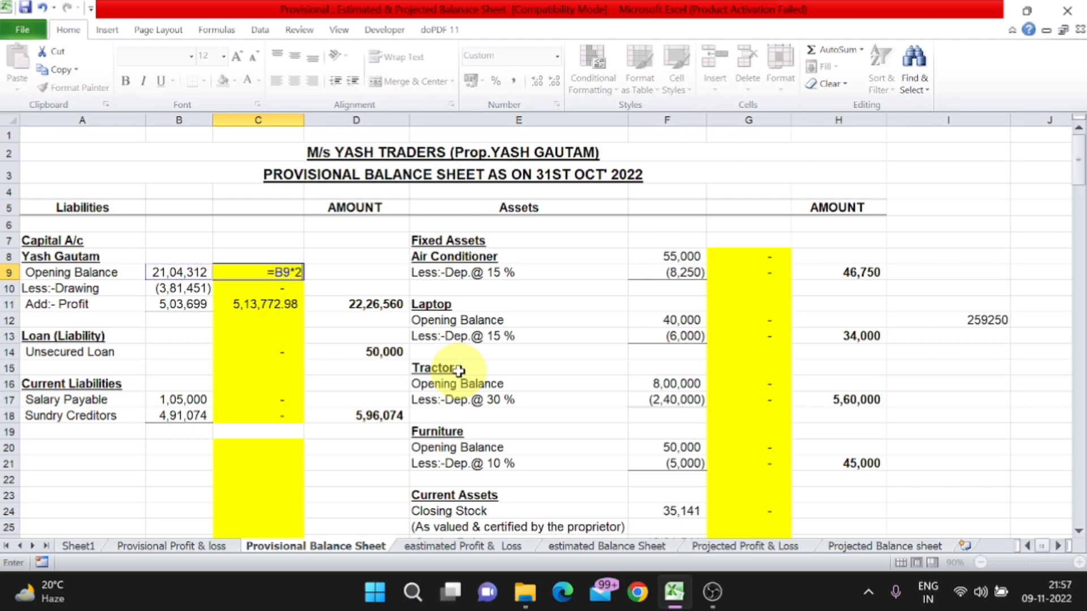
type("/100+")
key("Left")
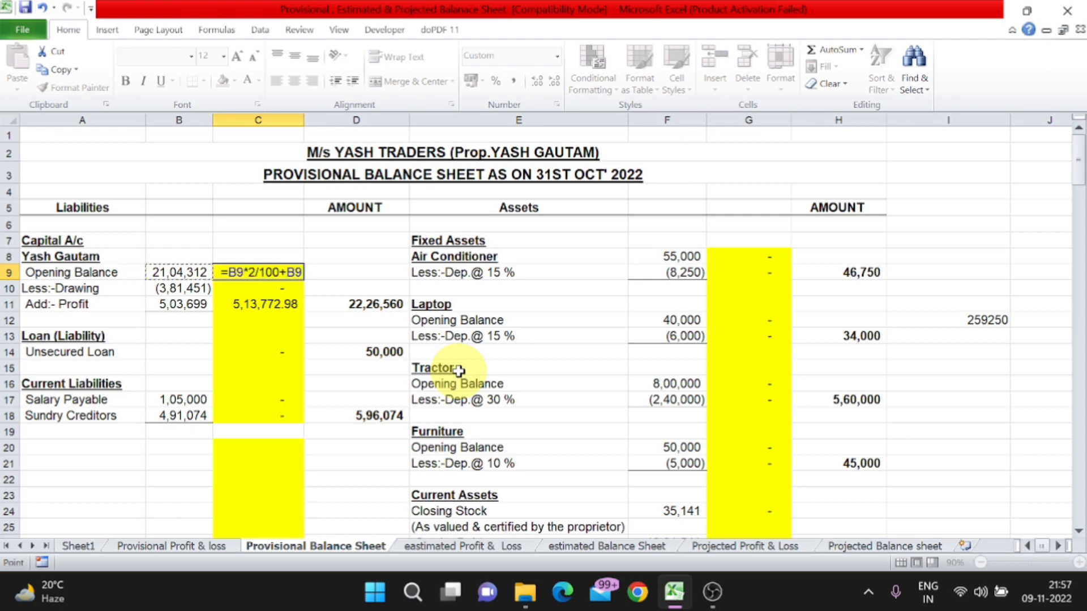
key("Return")
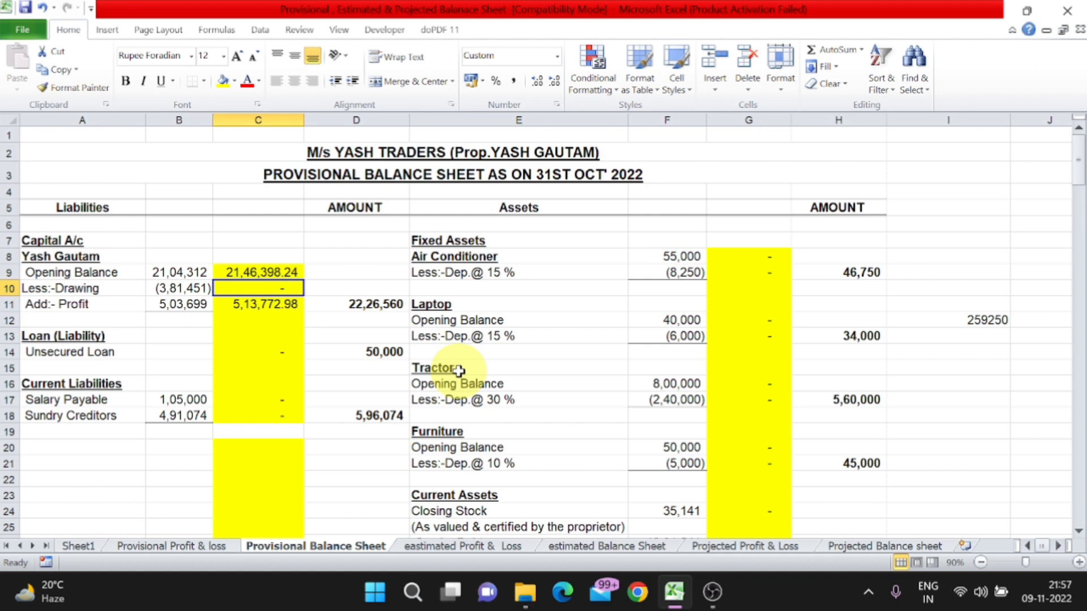
Enter =B10*2/100+B10 for Drawing in C10 and check the linked profit formula in C11.
type("=")
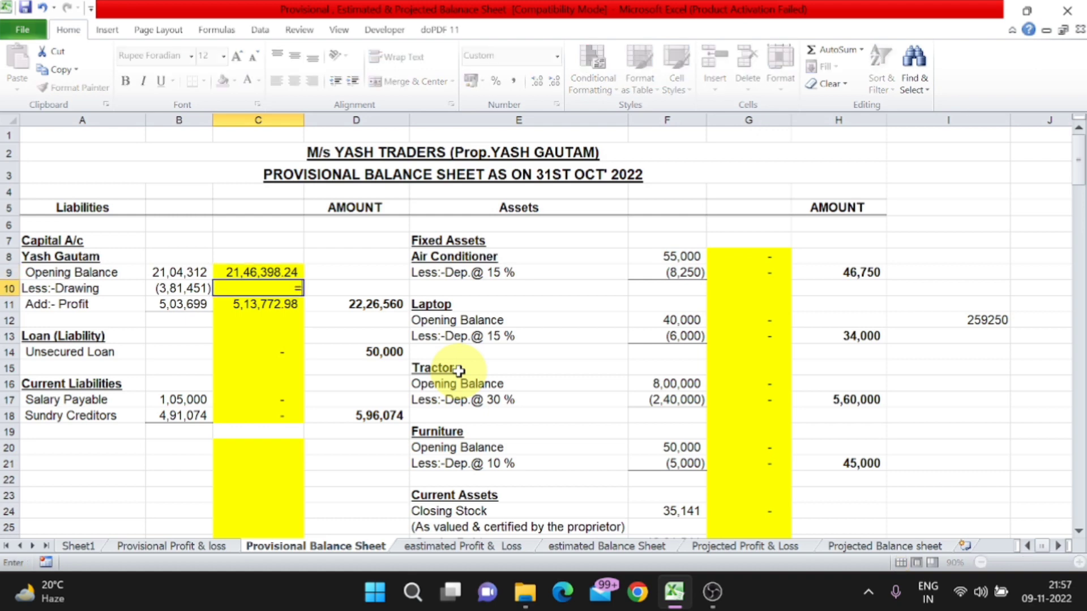
key("Left")
type("*")
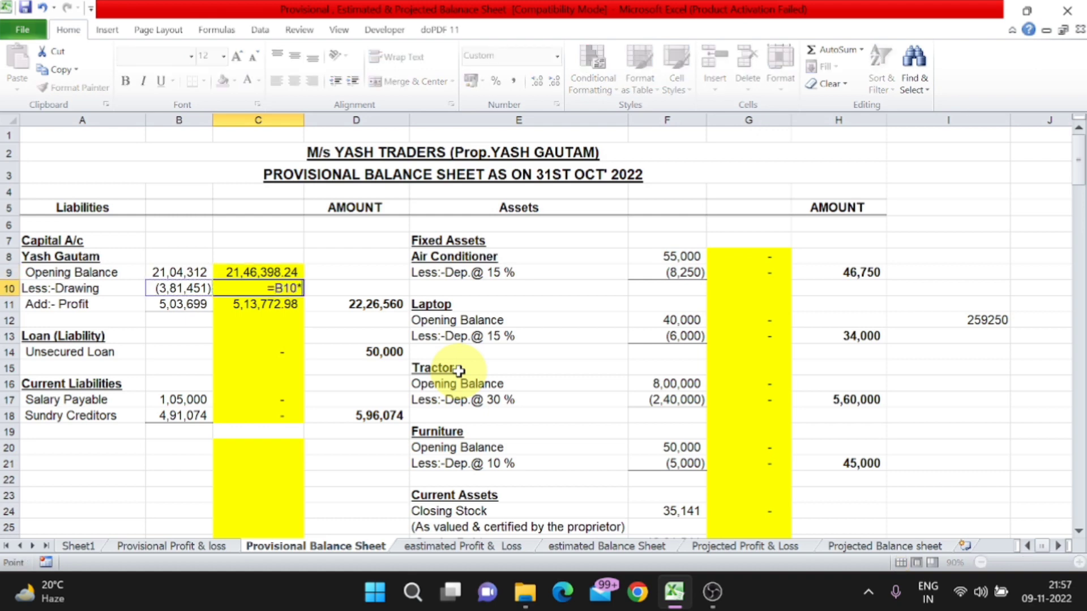
type("2/100+")
key("Left")
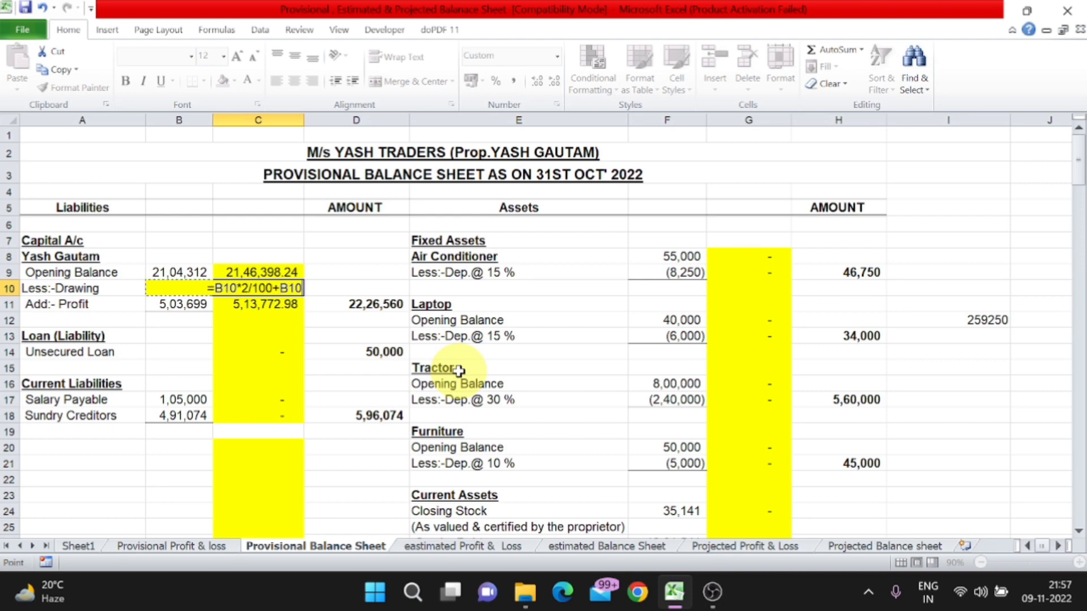
key("Return")
key("Up")
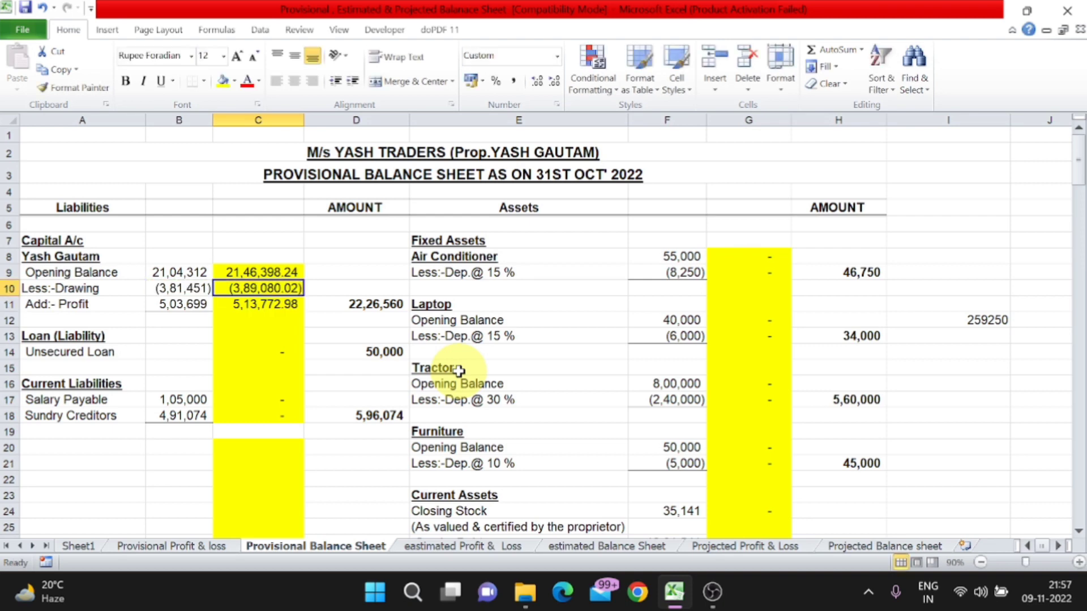
key("Down")
key("F2")
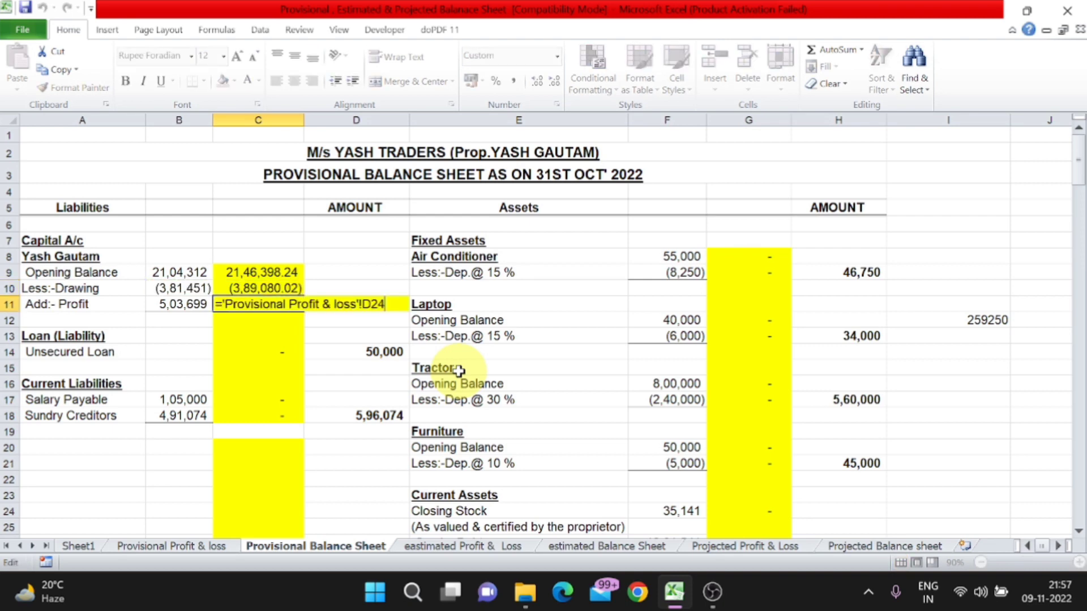
key("Escape")
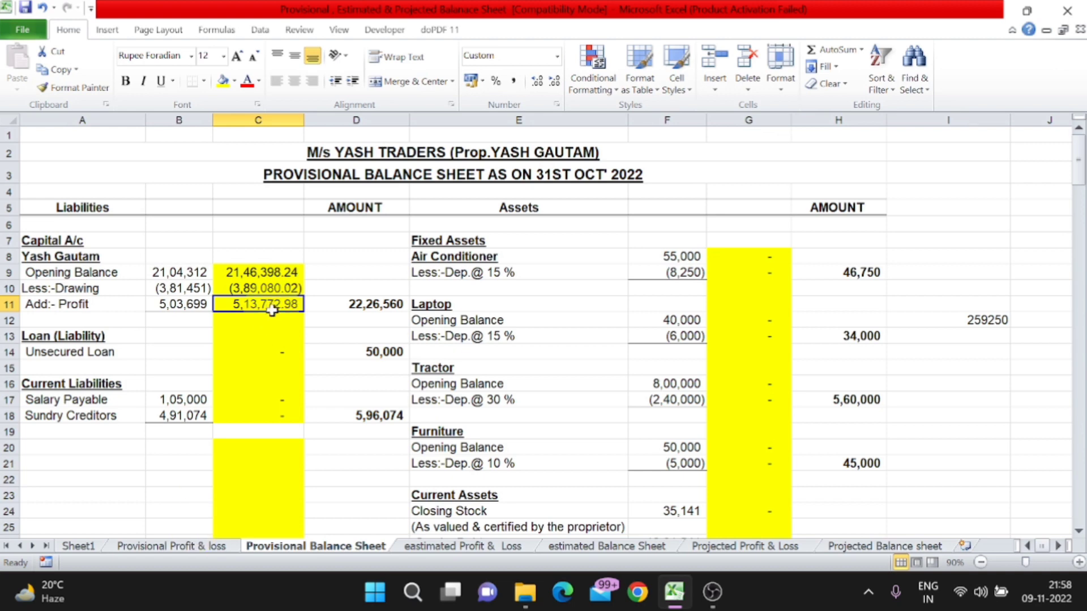
Raise Salary Payable (C17) and Sundry Creditors (C18) by 2%, giving 1,07,100 and 5,00,895.48.
left_click(277, 400)
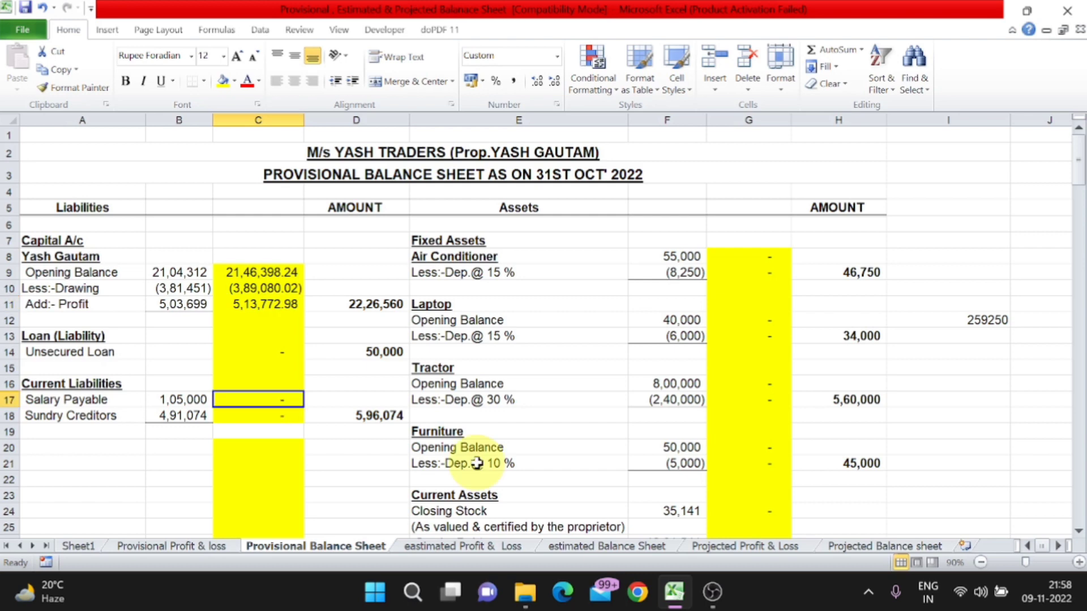
type("=B17*2")
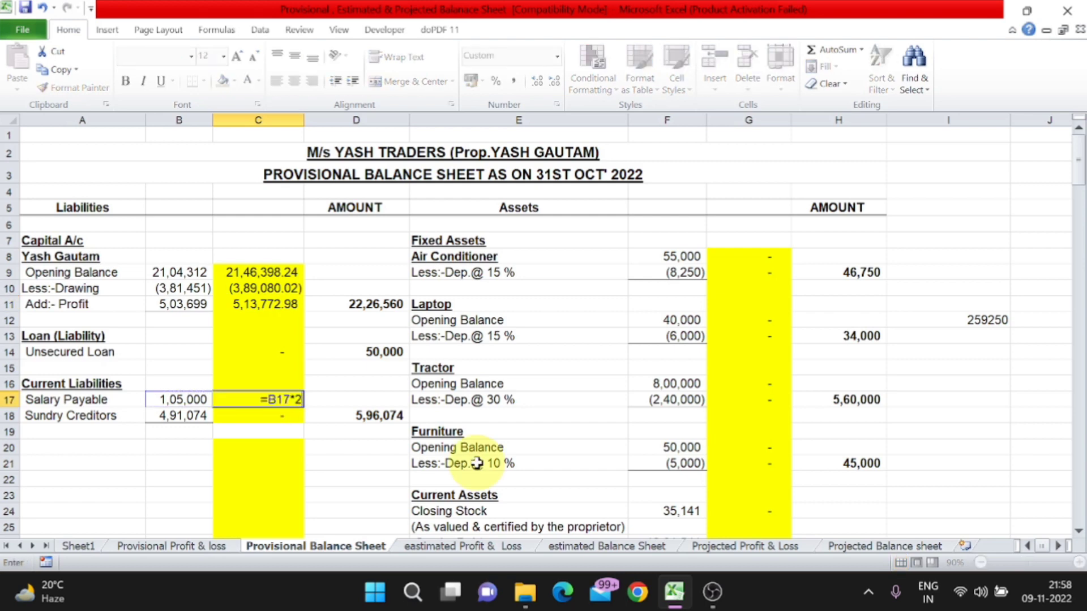
type("/100+B17")
key("Return")
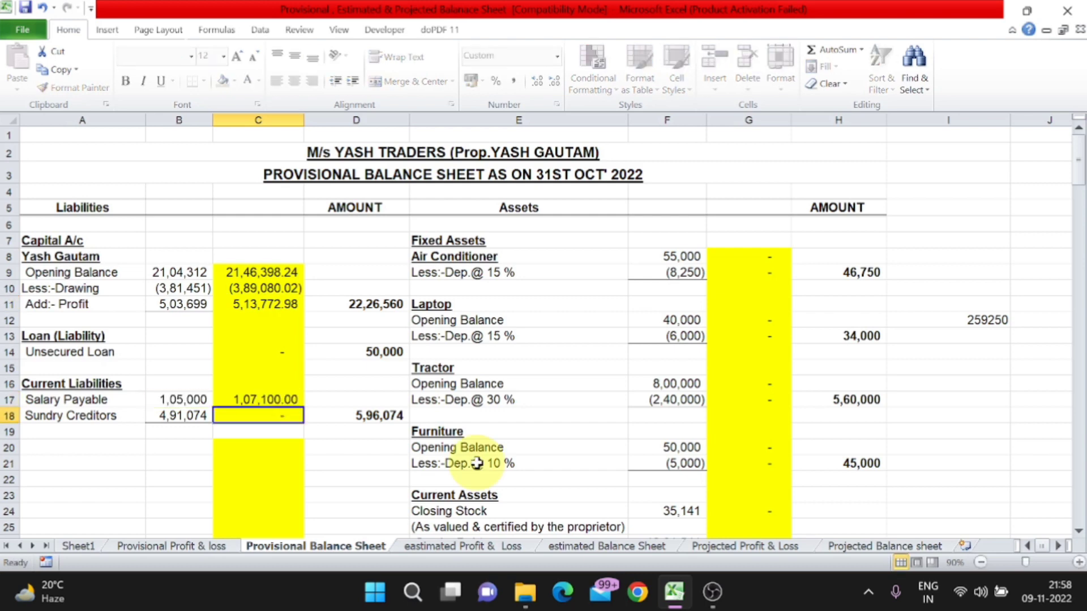
type("=")
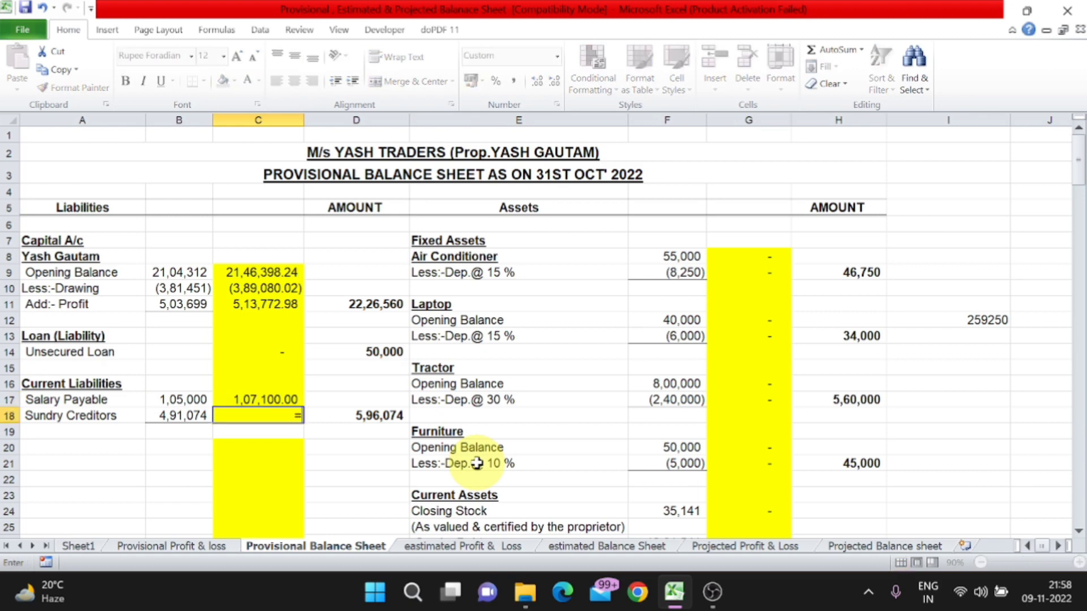
key("Left")
type("*2")
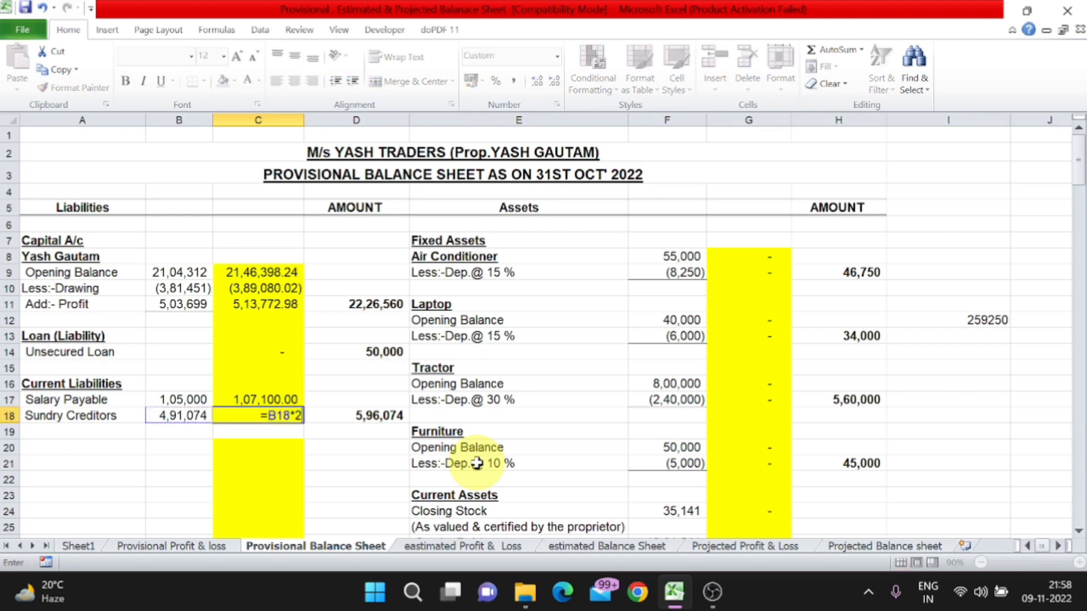
type("/100+B18")
key("Return")
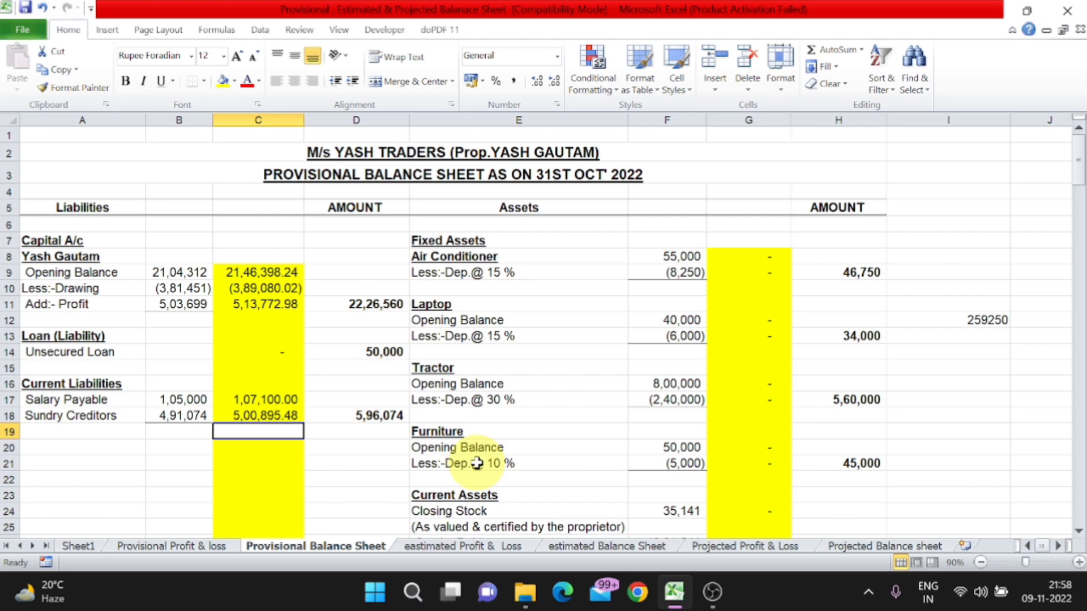
key("Down")
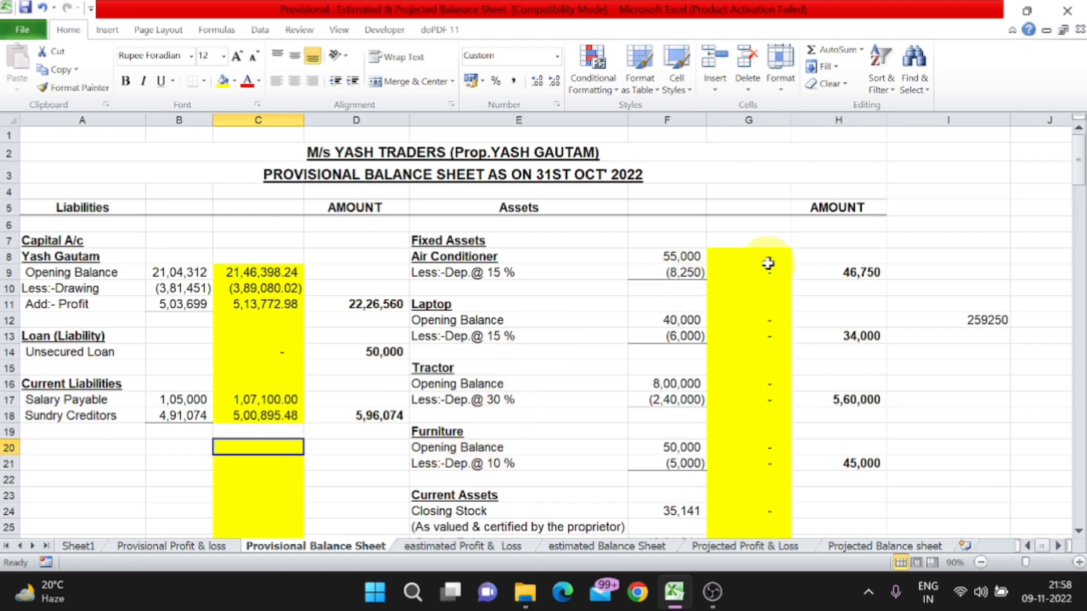
Enter =F8*2/100+F8 in G8 for the Air Conditioner opening balance.
left_click(768, 262)
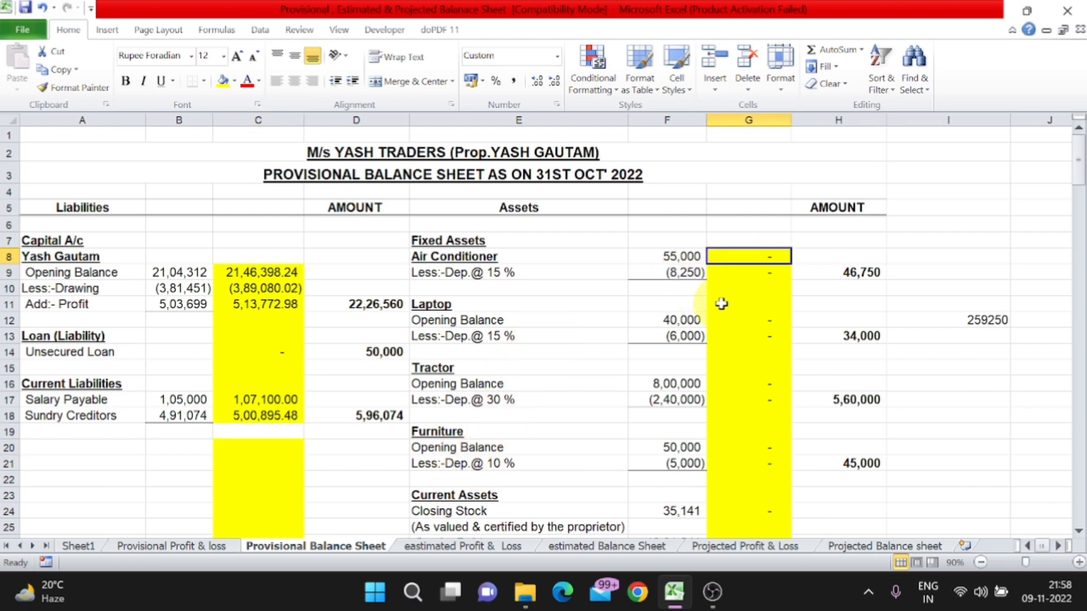
type("=")
key("Left")
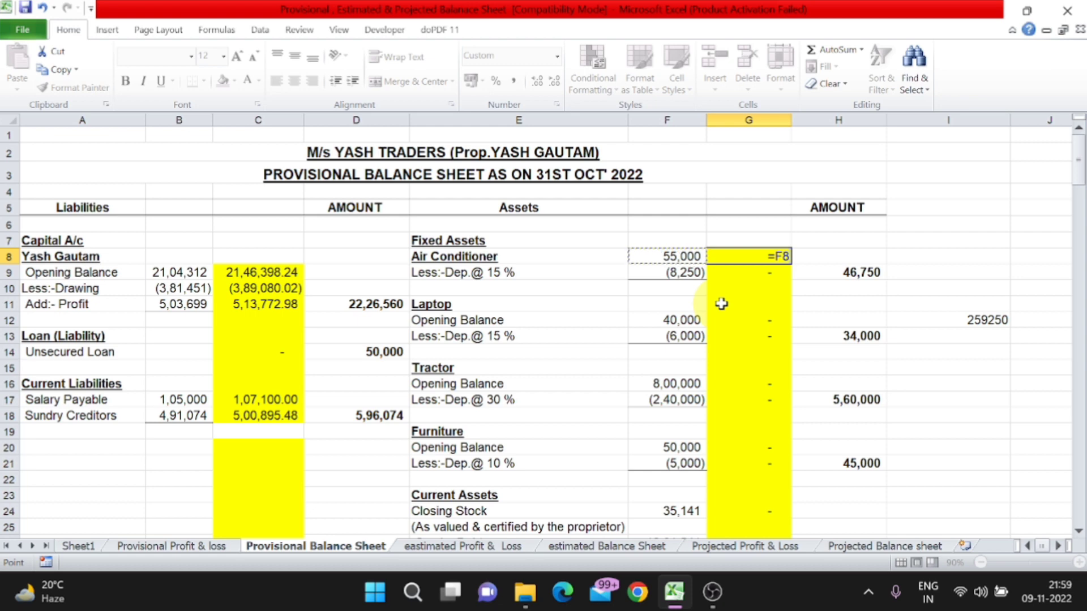
type("*2/100+")
key("Left")
key("Return")
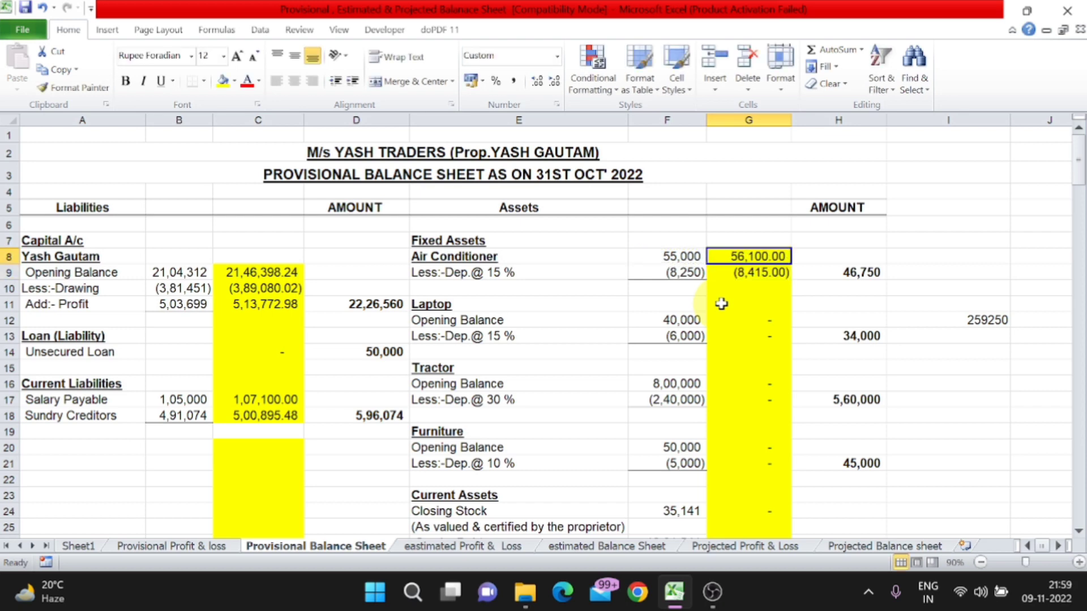
key("Left")
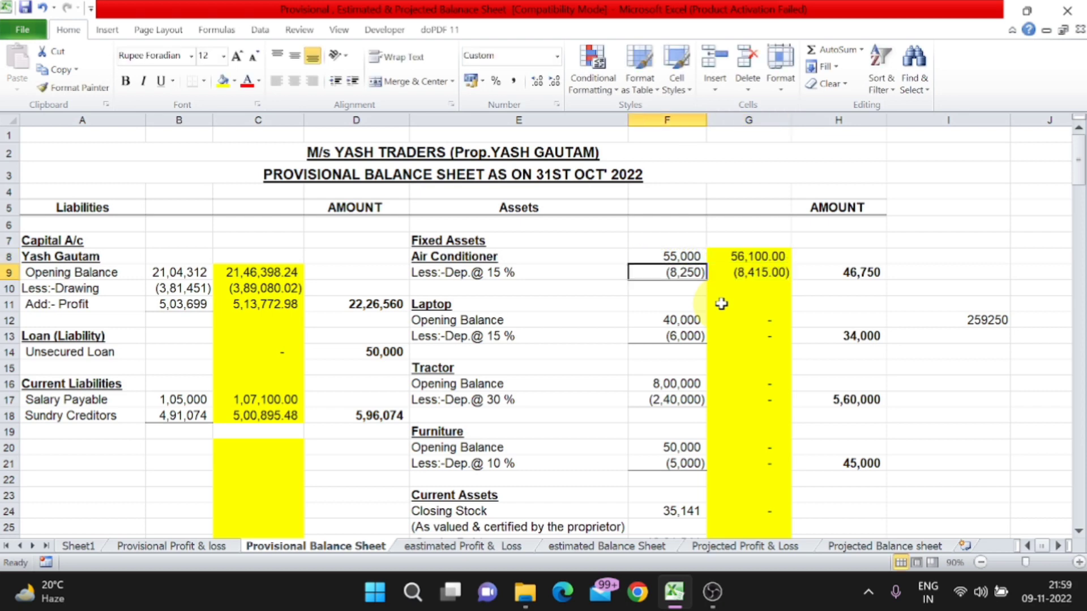
key("Right")
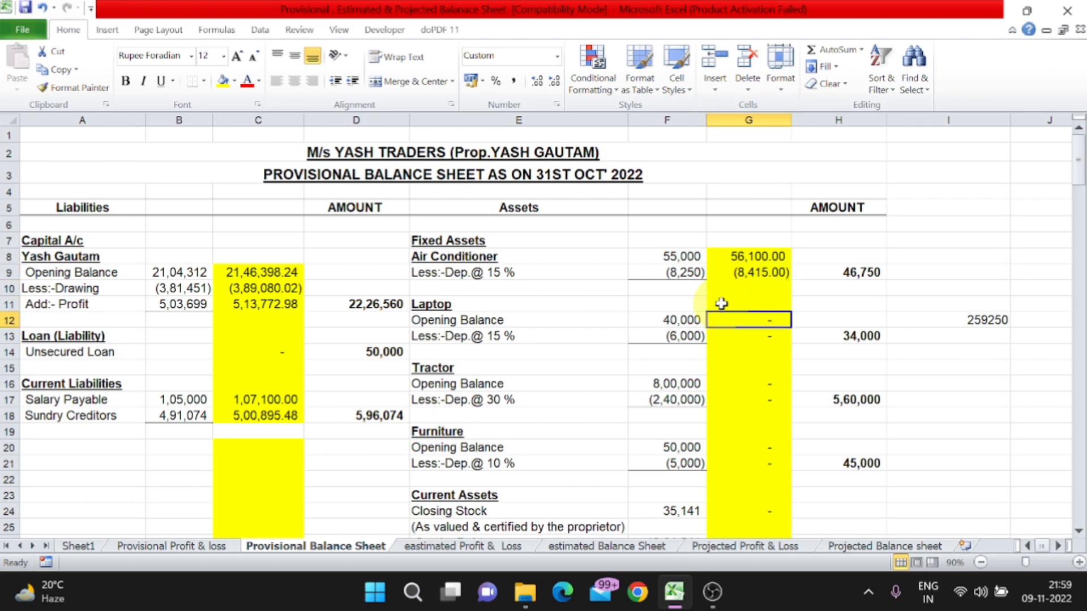
Enter =F12*2/100+F12 for the Laptop opening balance.
key("Down")
key("Down")
key("Down")
type("=")
key("Left")
type("*")
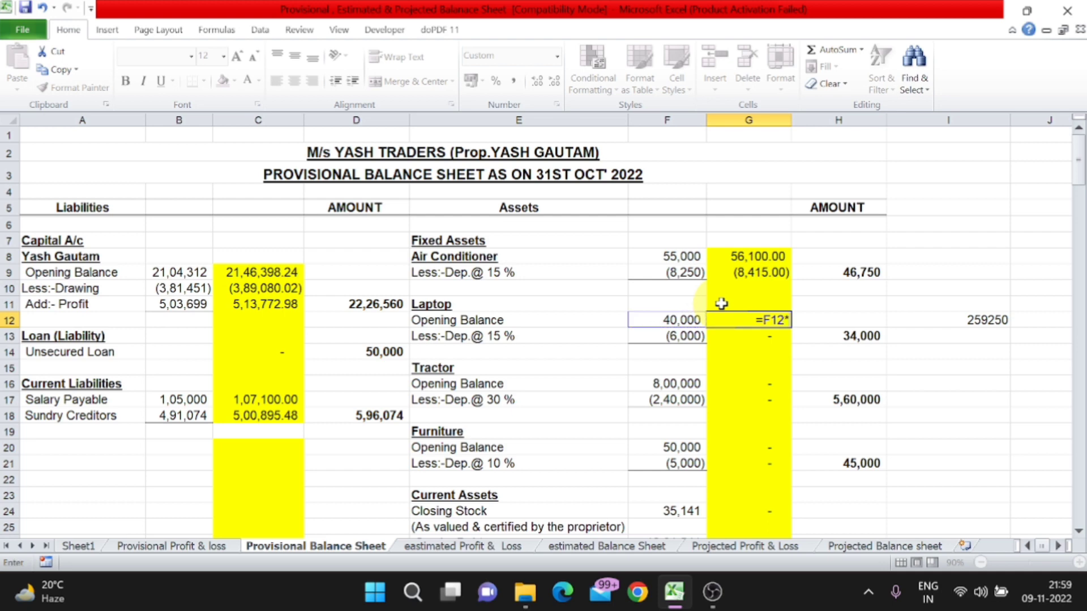
type("2/100")
type("+")
key("Left")
key("Return")
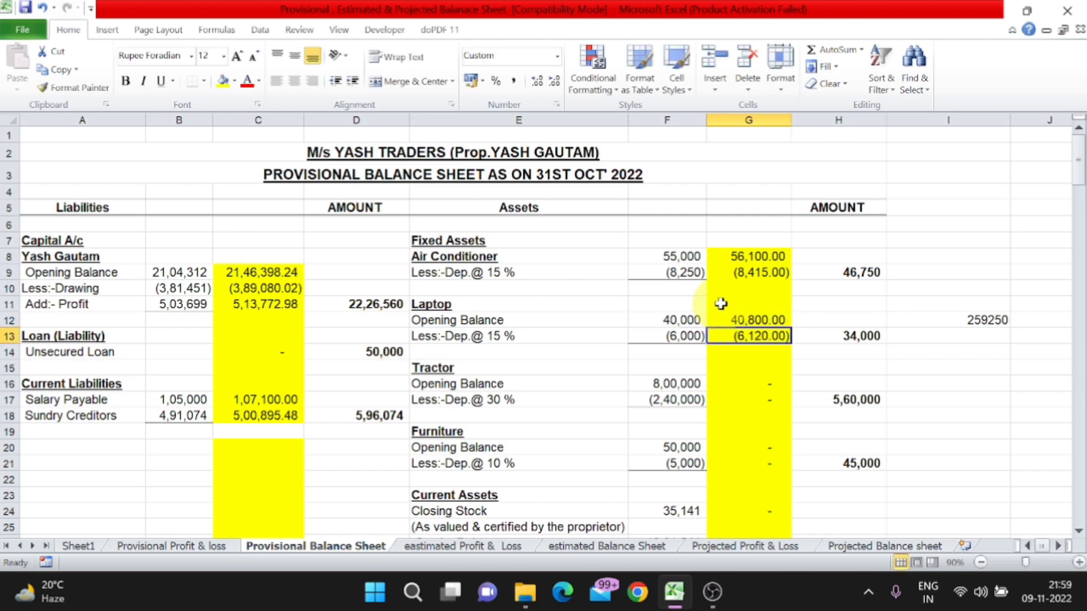
Copy the Laptop formula to the Tractor (8,16,000) and Furniture opening balances.
key("Down")
key("Down")
key("Down")
key("Up")
key("Up")
key("Up")
key("Up")
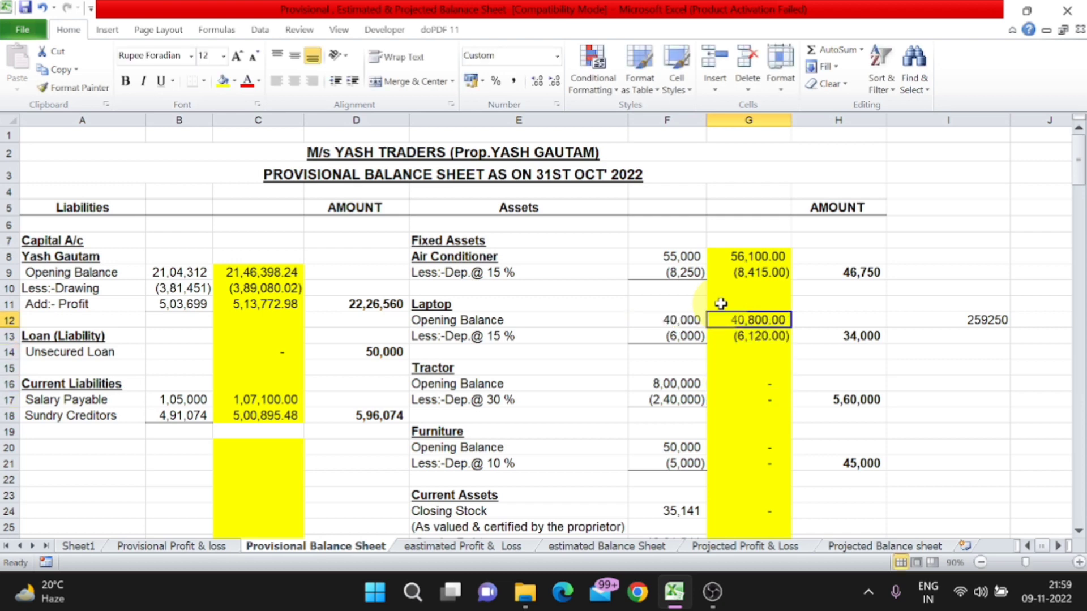
key("ctrl+c")
key("Down")
key("Down")
key("Down")
key("Down")
key("ctrl+v")
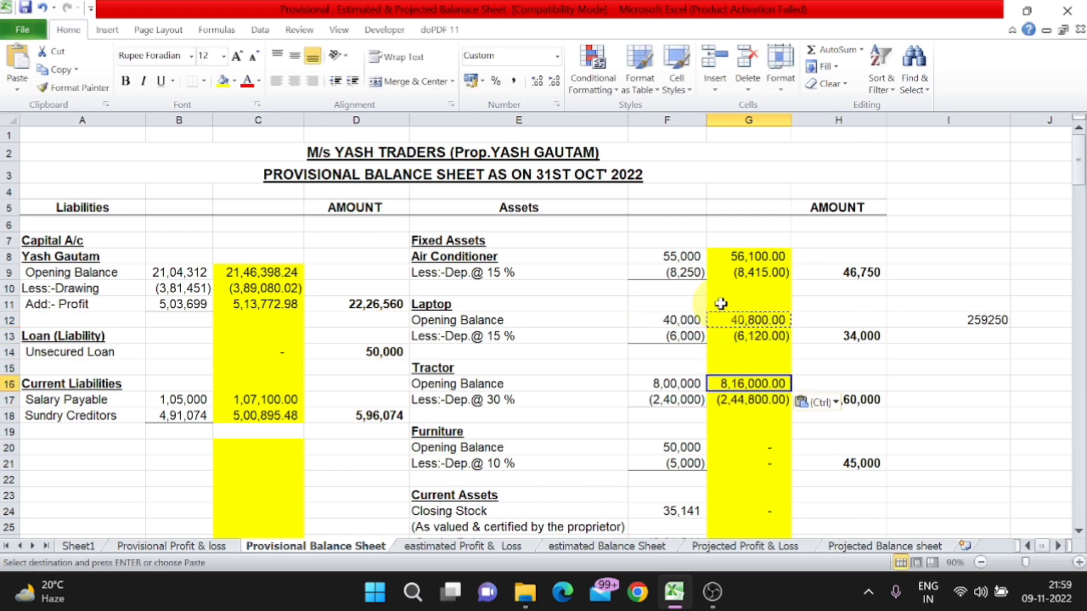
key("Down")
key("Down")
key("Down")
key("Down")
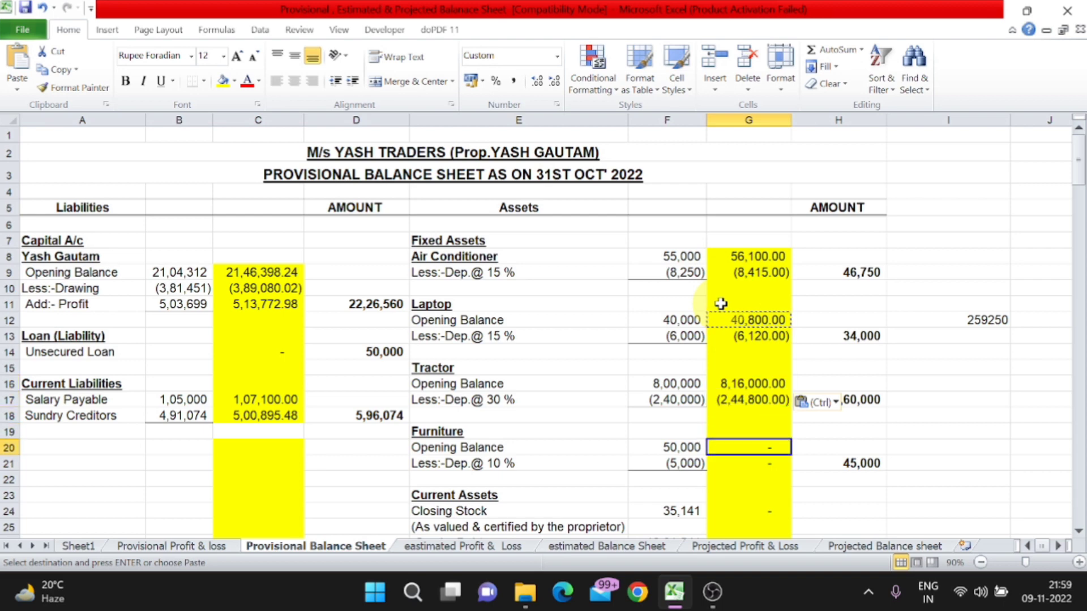
key("ctrl+v")
key("Down")
key("Down")
key("Down")
key("Down")
key("Down")
key("Up")
key("Up")
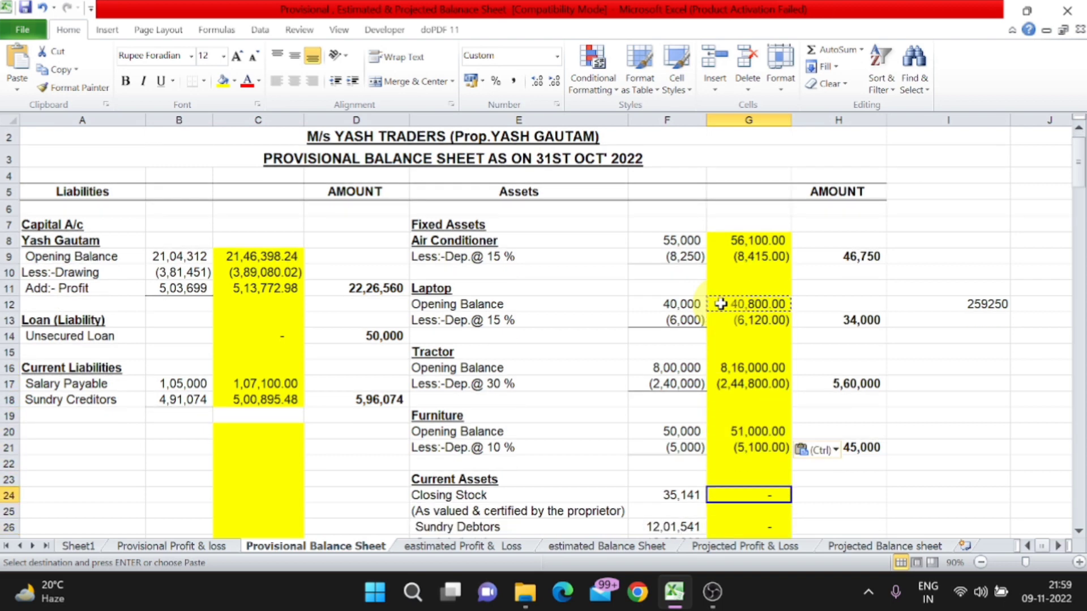
Enter =F24*2/100+F24 for Closing Stock (35,843.82) and copy it to the current-asset cells below.
type("=")
key("Left")
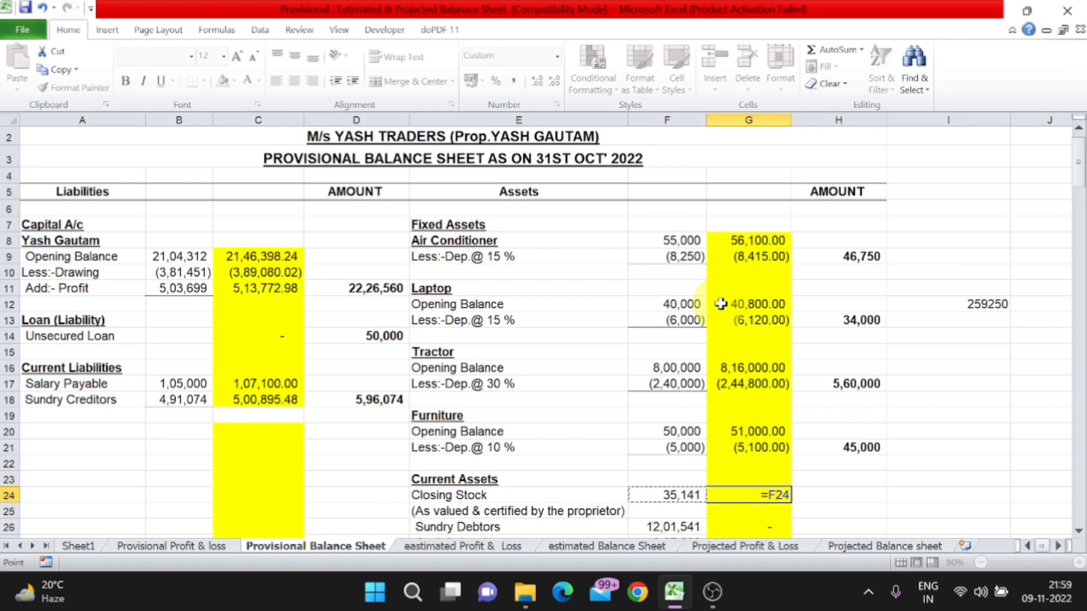
type("*2/100")
type("+")
key("Left")
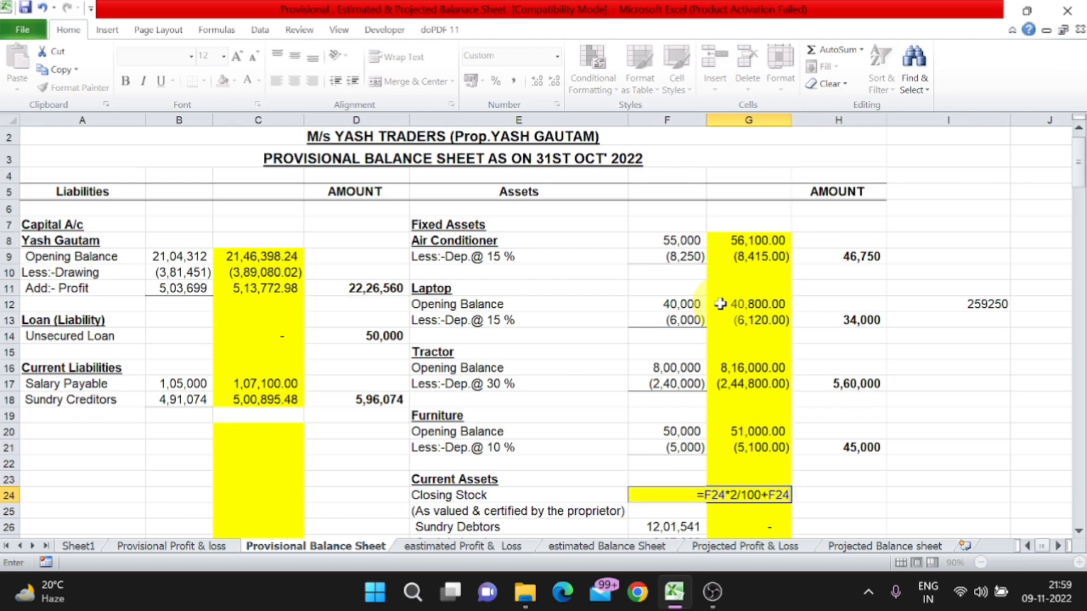
key("Return")
key("Up")
key("ctrl+c")
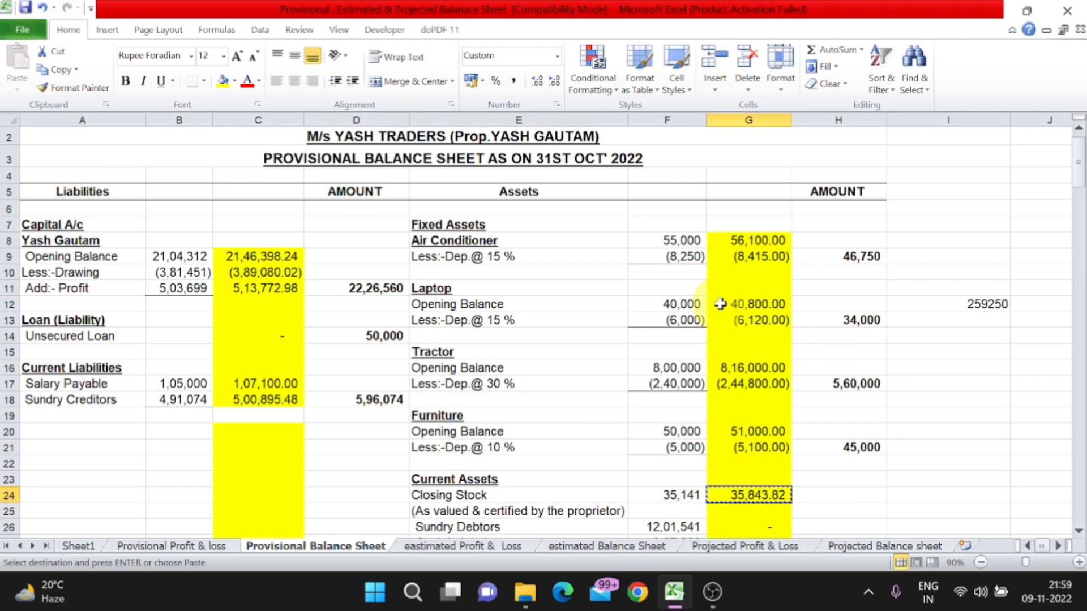
key("Down")
key("Down")
key("shift+Down")
key("shift+Down")
key("shift+Down")
key("shift+Down")
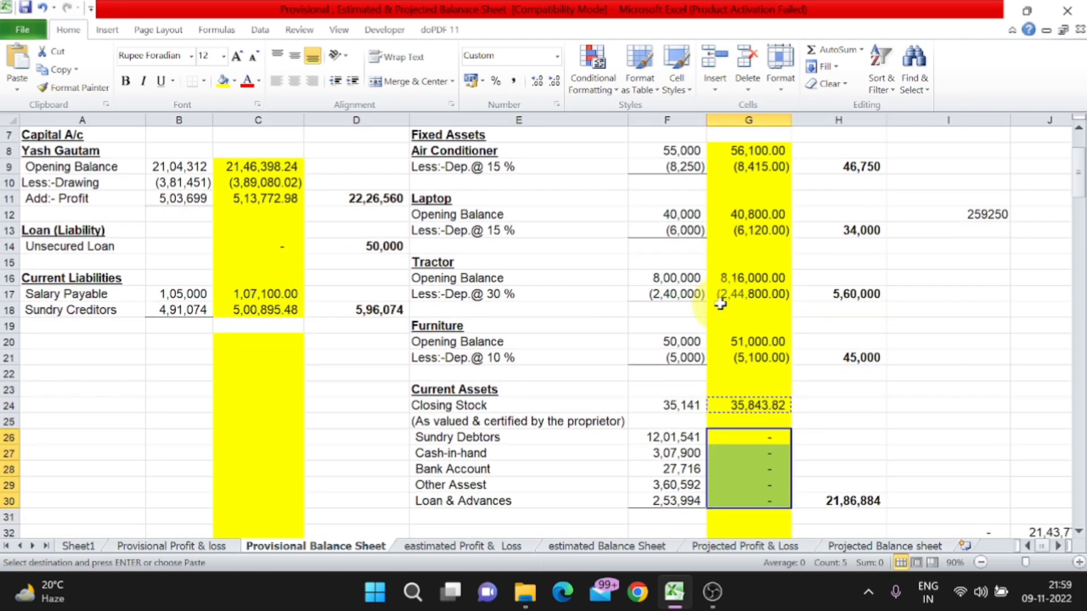
Paste the increase formula into the remaining current assets and compare totals 28,79,086.68 and 29,30,086.68.
key("Return")
scroll(720, 305, "down", 2)
left_click(249, 453)
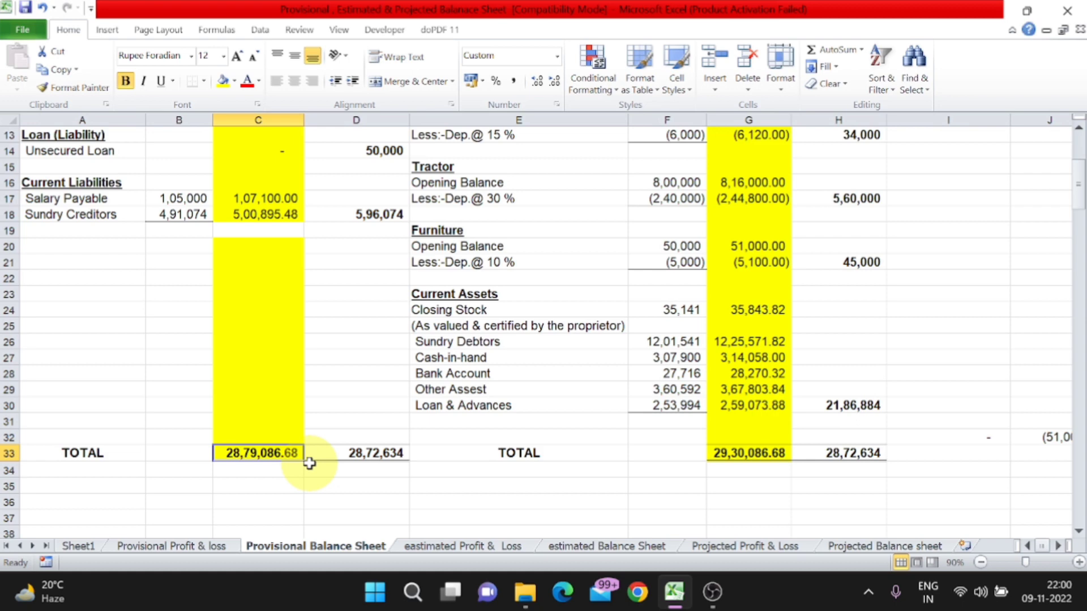
left_click(758, 456)
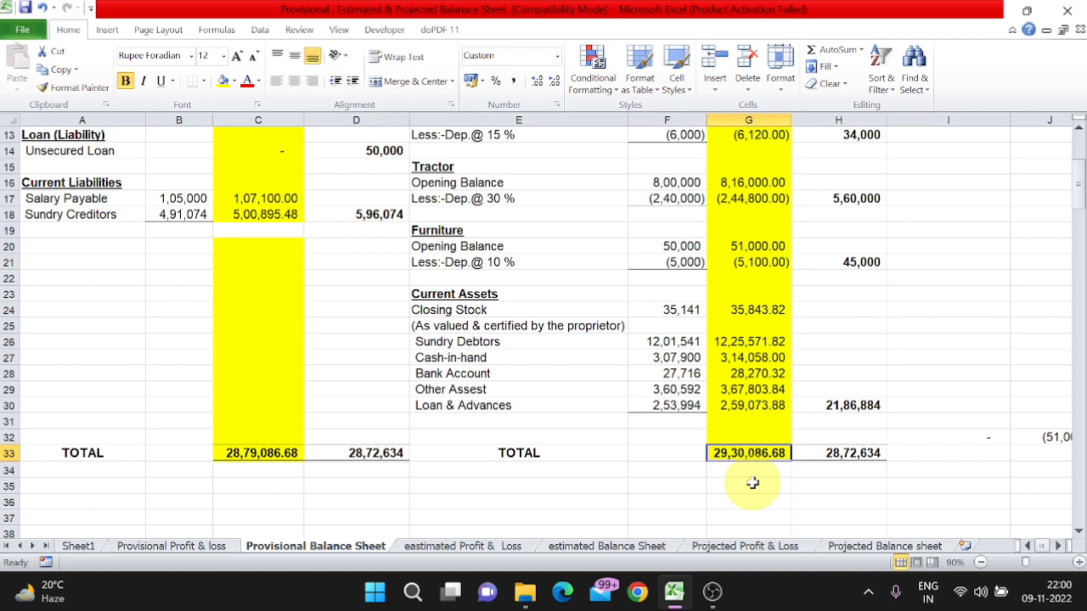
Enter =C33-G33 below the totals to show the (51,000) difference.
key("Down")
key("Down")
key("Down")
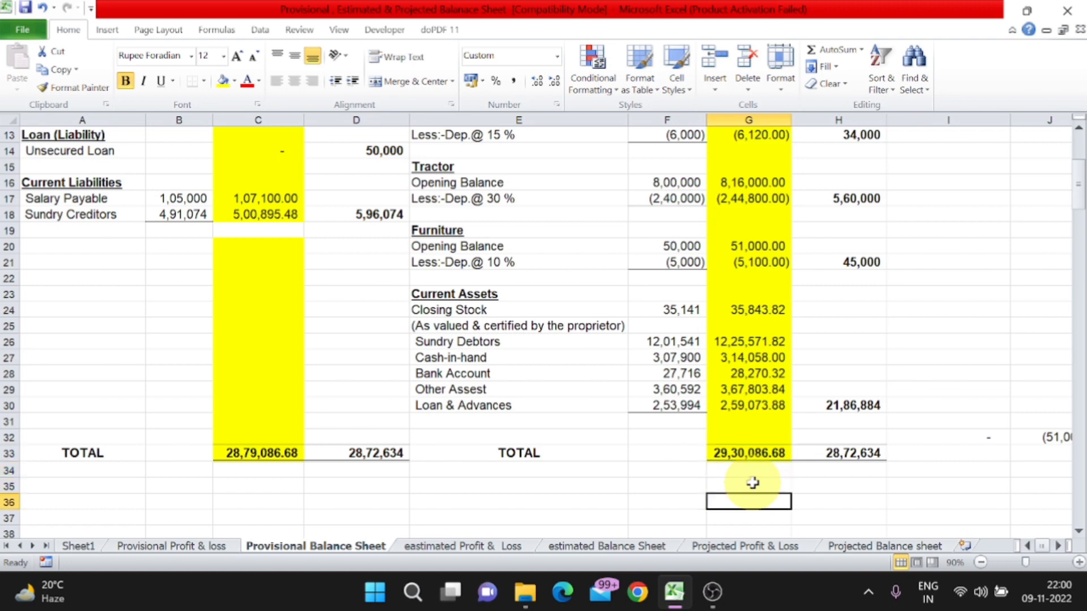
type("=")
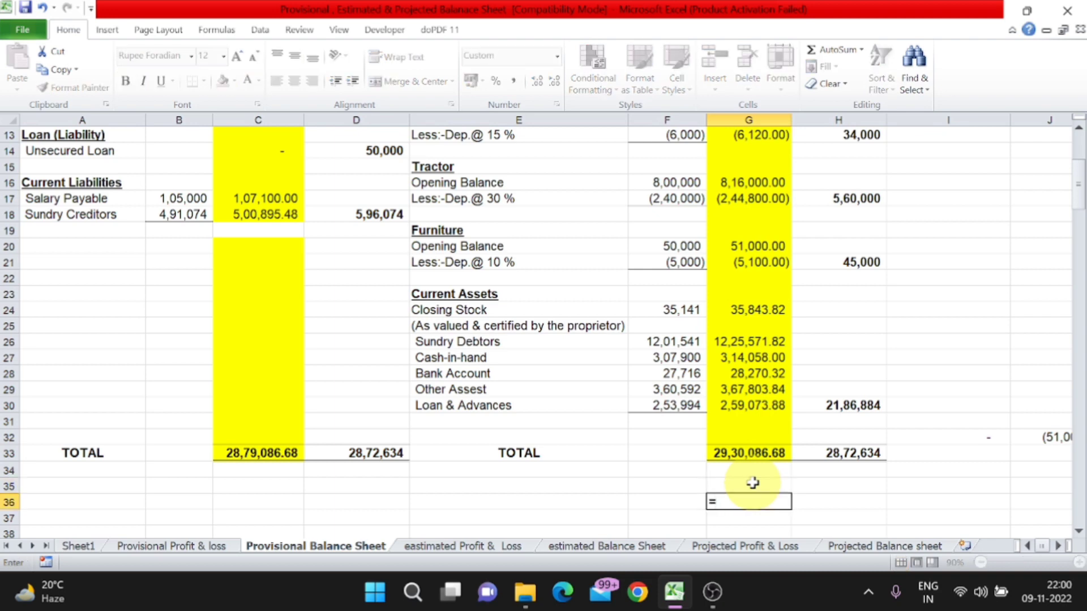
key("Up")
key("Up")
key("Left")
key("Left")
key("Left")
key("Left")
key("Up")
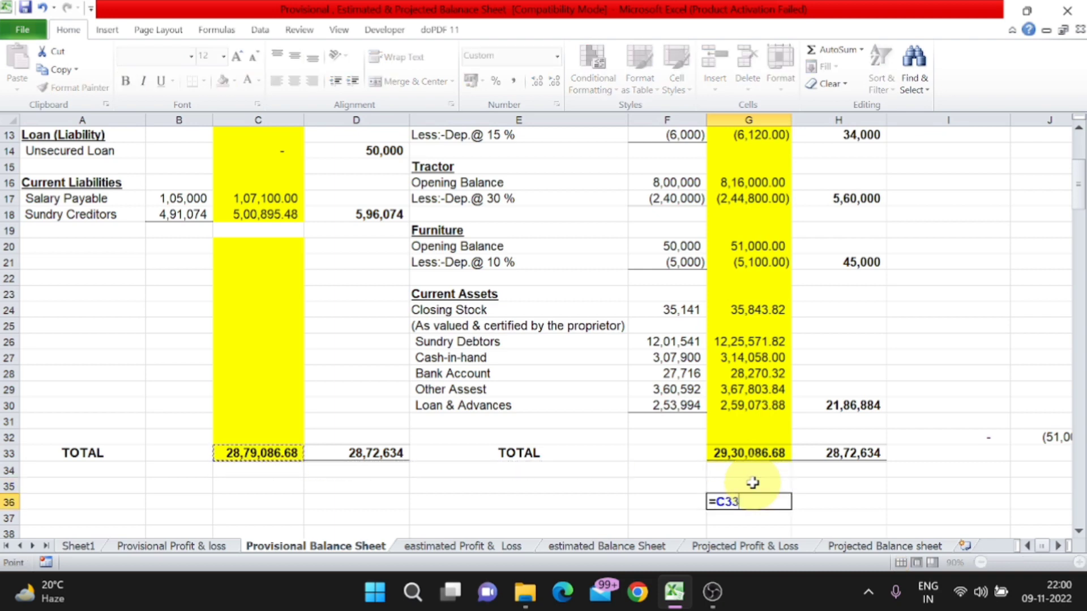
type("-")
key("Up")
key("Up")
key("Up")
key("Return")
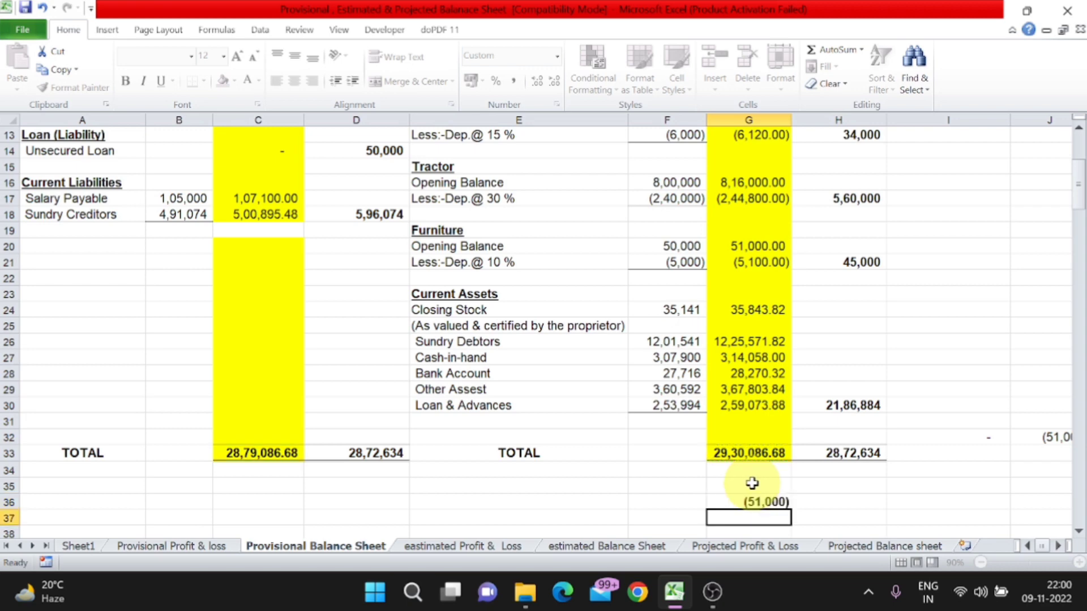
key("Up")
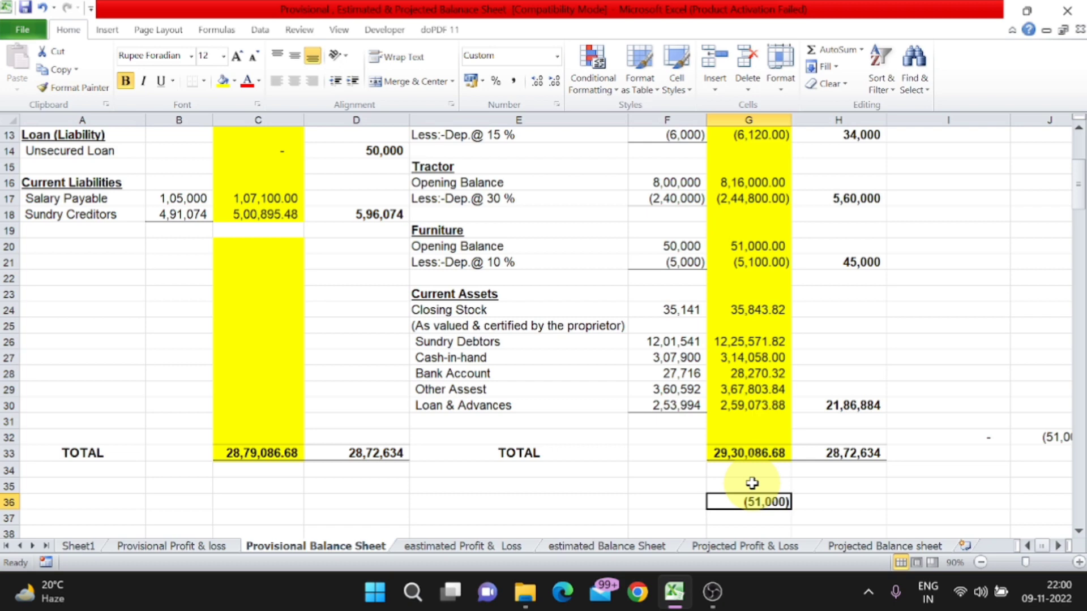
Scroll back up and select the unsecured loan cell in the yellow column.
scroll(751, 483, "up", 1)
scroll(751, 483, "down", 2)
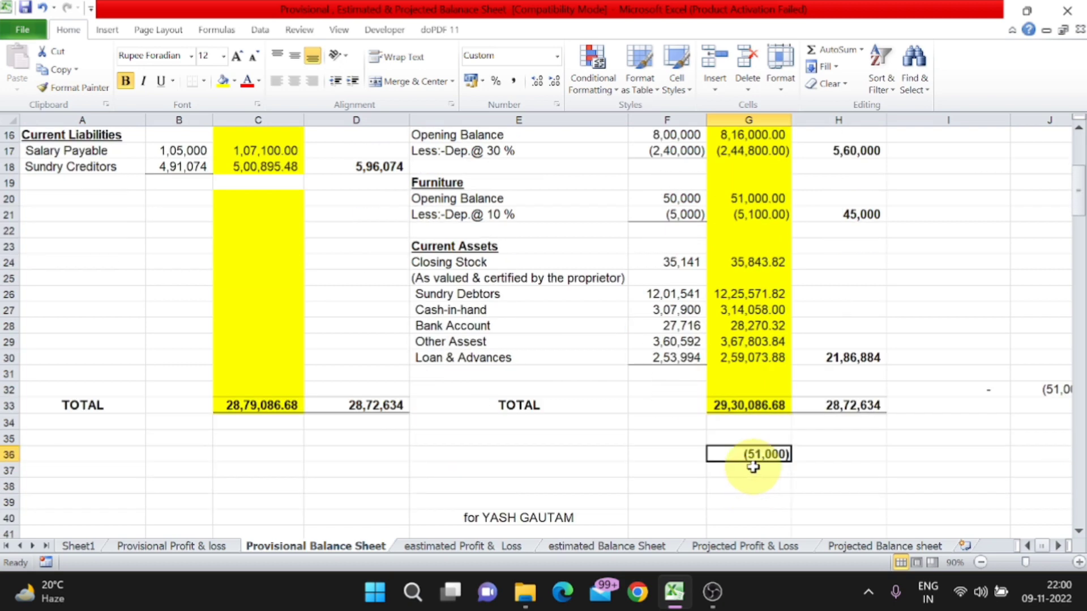
scroll(753, 467, "up", 3)
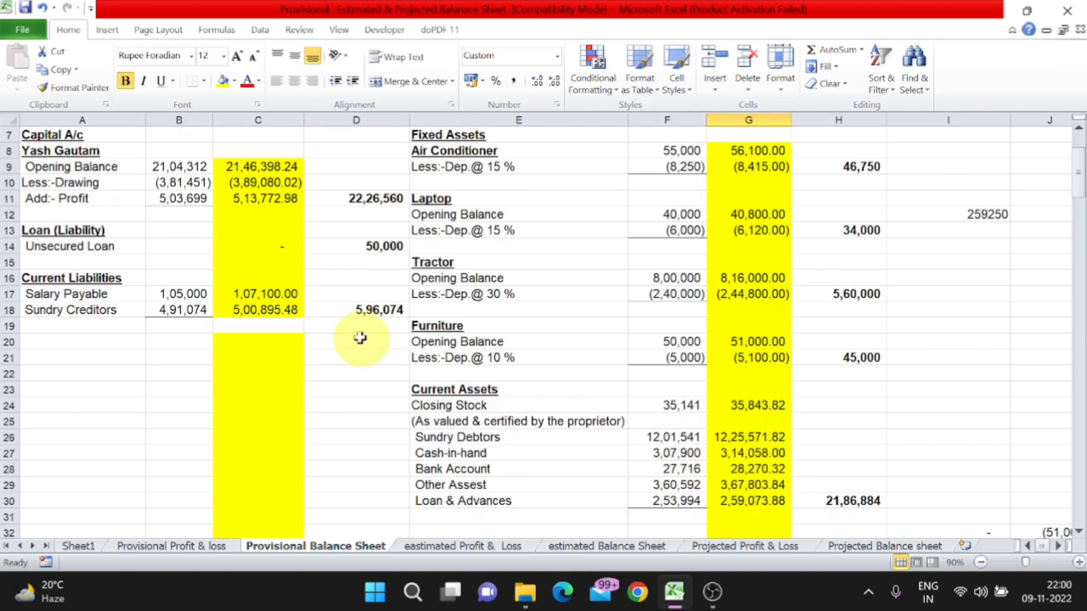
left_click(259, 252)
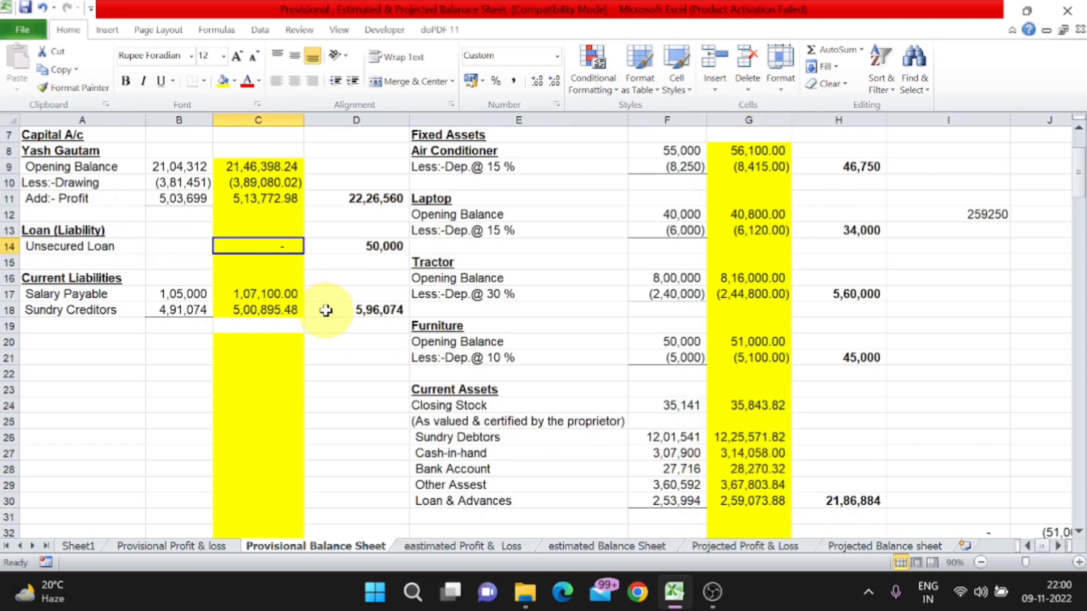
Enter =D14*2/100+D14 in C14 to raise the unsecured loan 2% to 51,000.00.
type("=")
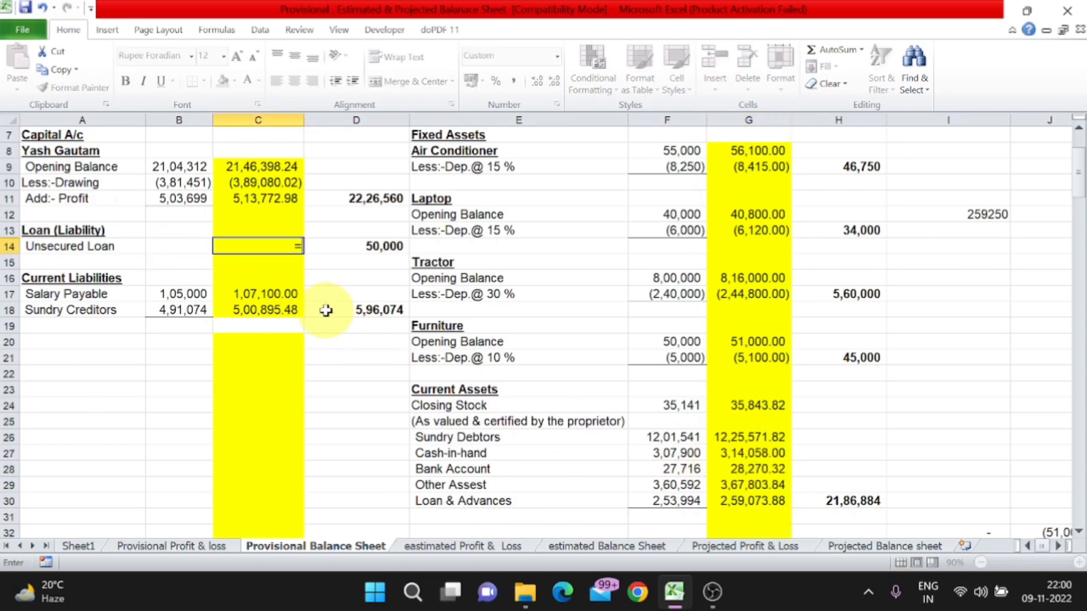
type("D14*2/1")
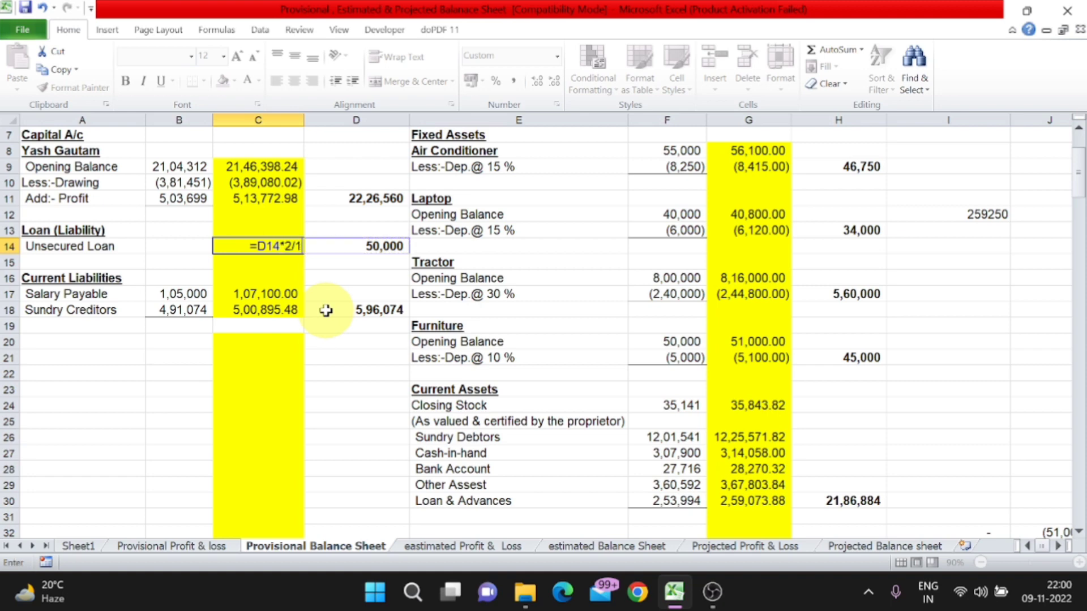
type("00+")
key("Right")
key("Down")
key("Up")
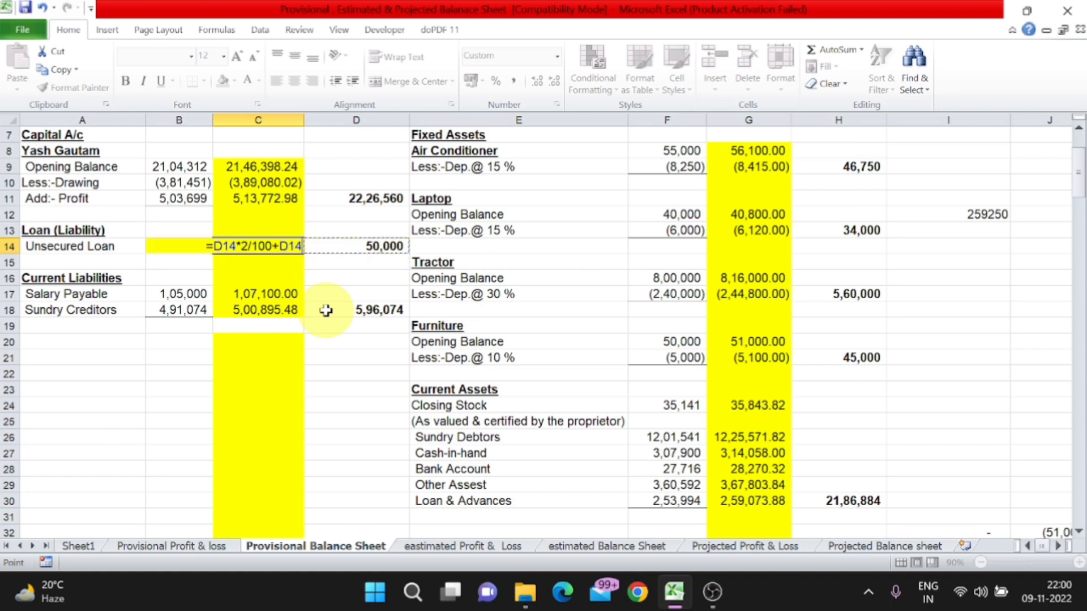
key("ctrl+Return")
Check that the liabilities and assets totals both read 29,30,086.68.
scroll(327, 310, "down", 4)
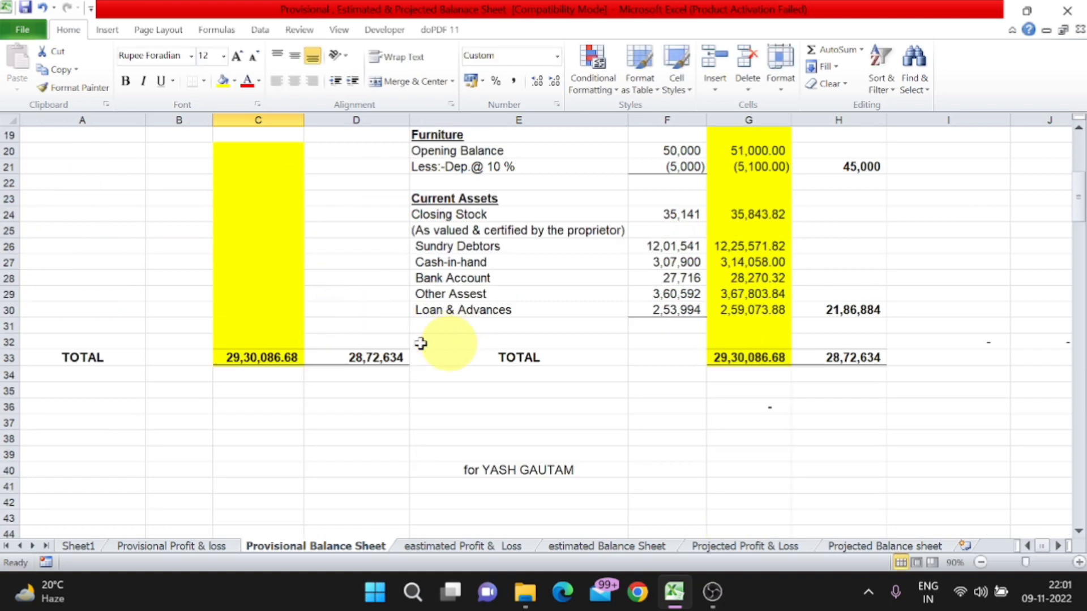
left_click(278, 359)
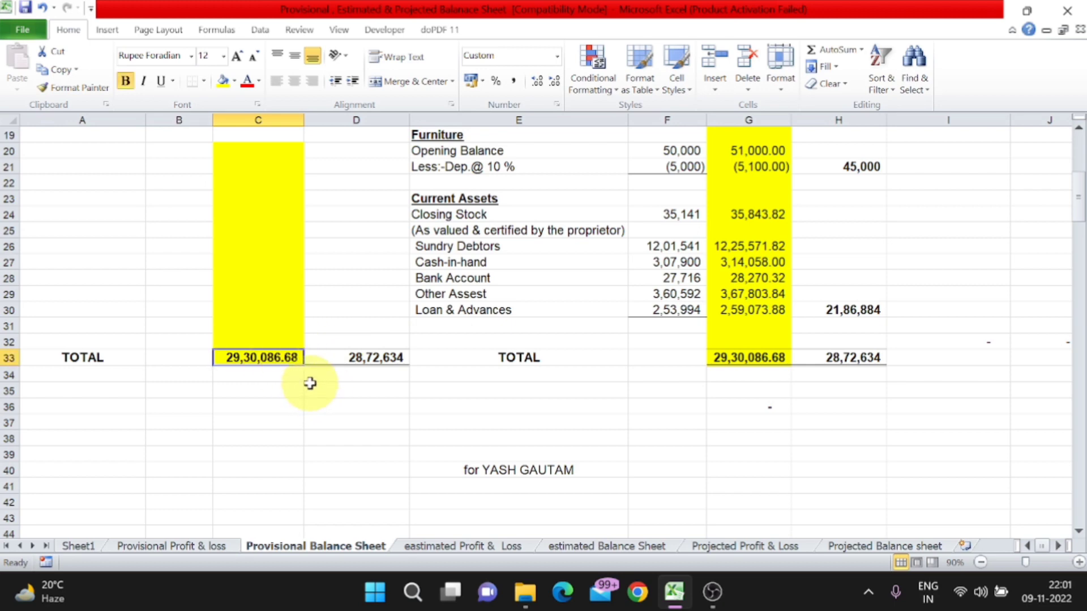
left_click(759, 359)
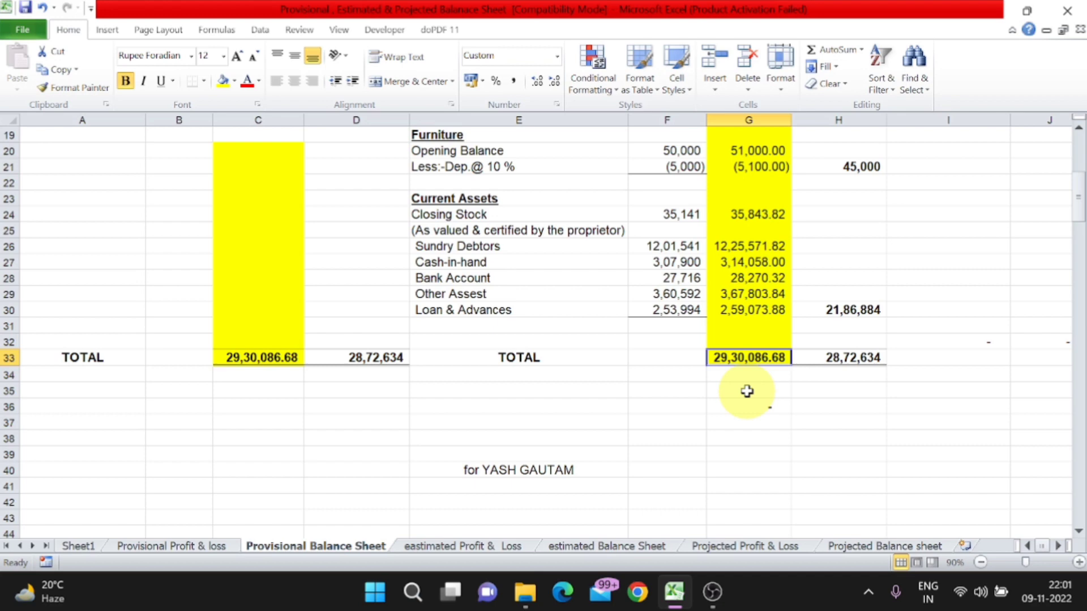
Flip between the provisional and estimated sheets to compare their figures.
left_click(477, 548)
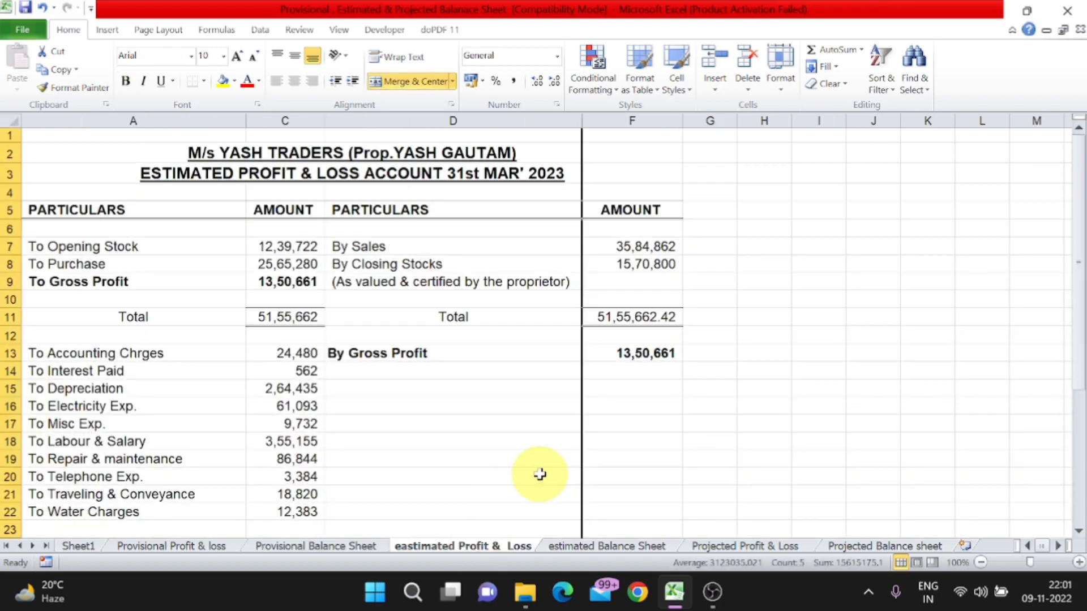
left_click(606, 548)
key("ctrl+Page_Up")
key("ctrl+Page_Up")
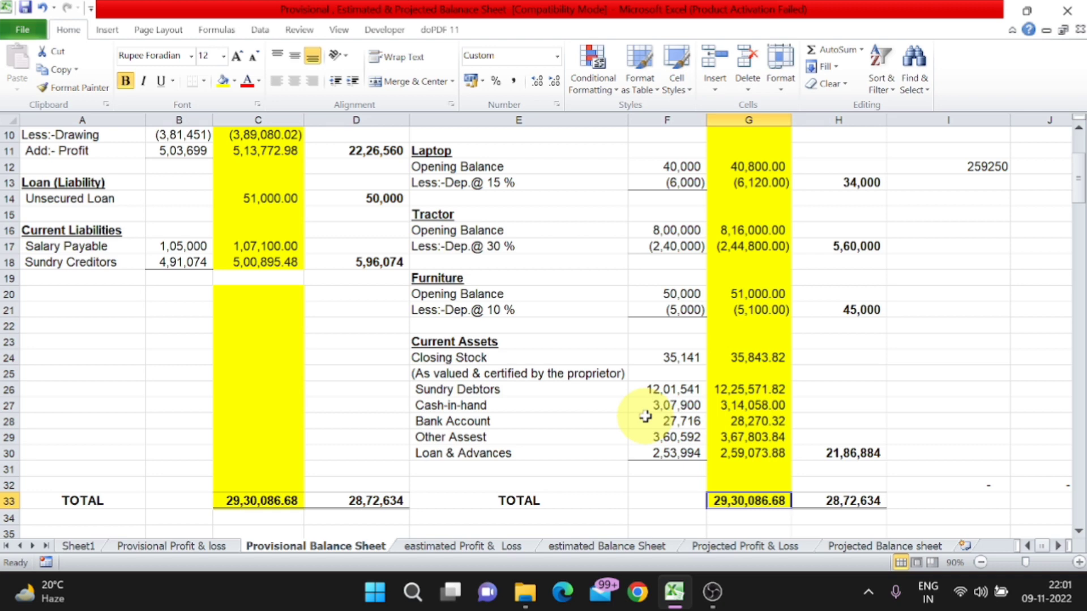
scroll(362, 309, "up", 2)
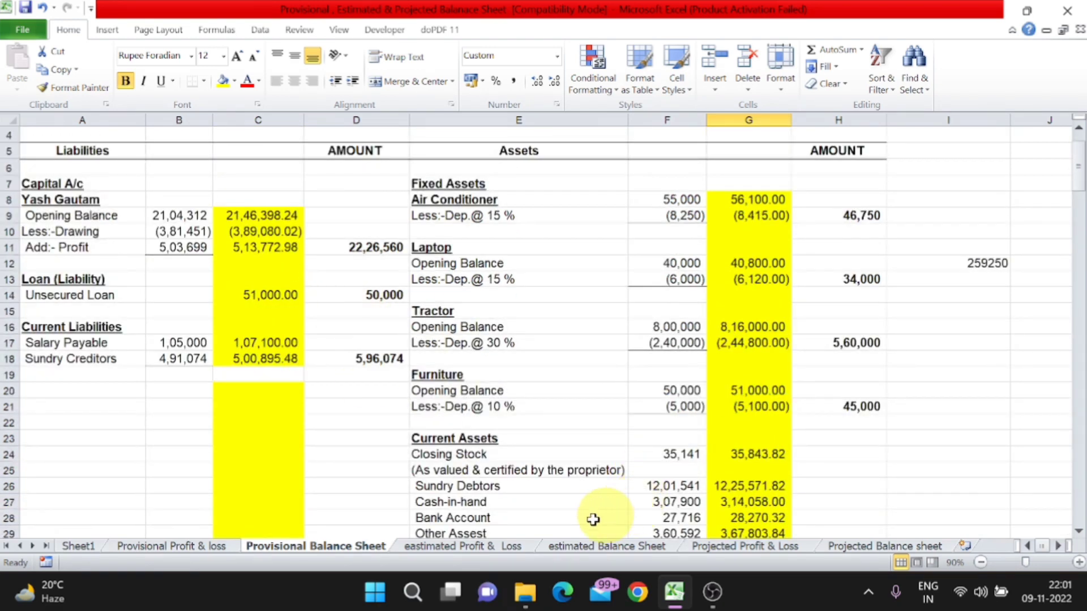
left_click(517, 547)
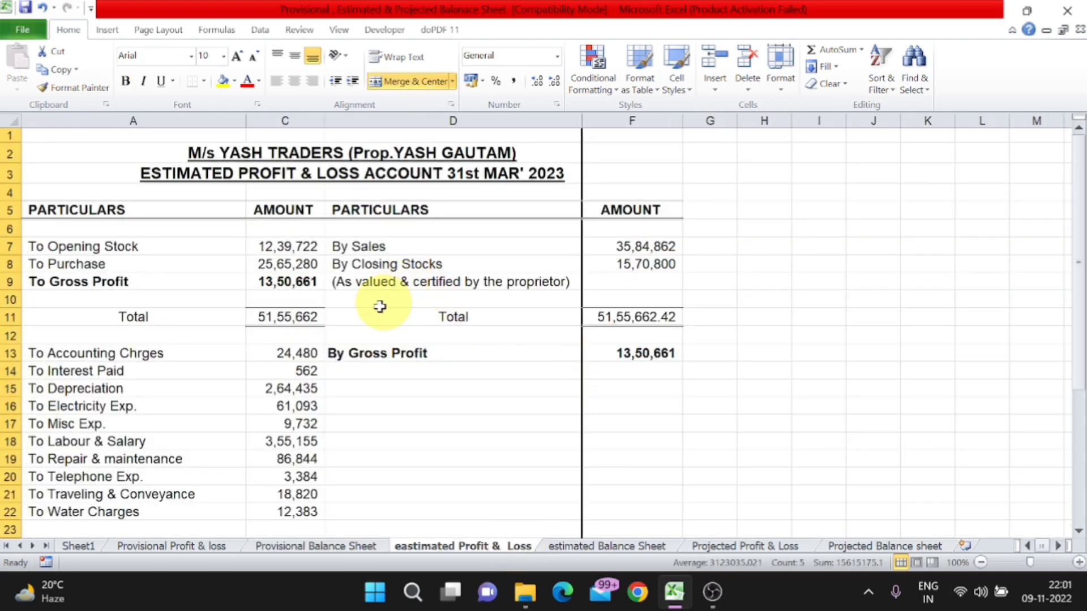
scroll(354, 451, "down", 1)
left_click(617, 546)
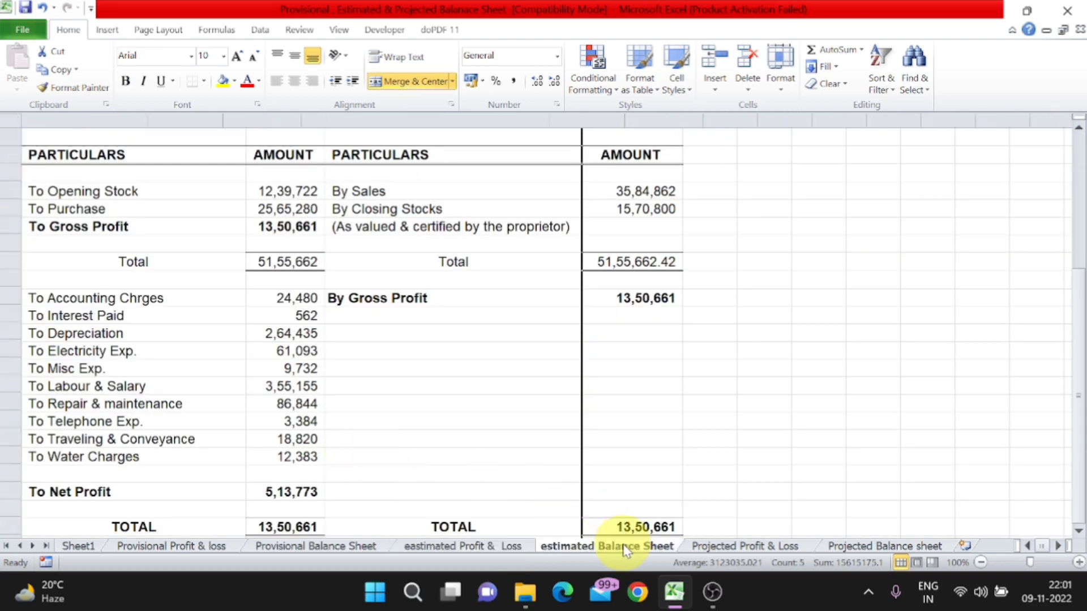
scroll(469, 313, "up", 1)
scroll(469, 313, "up", 3)
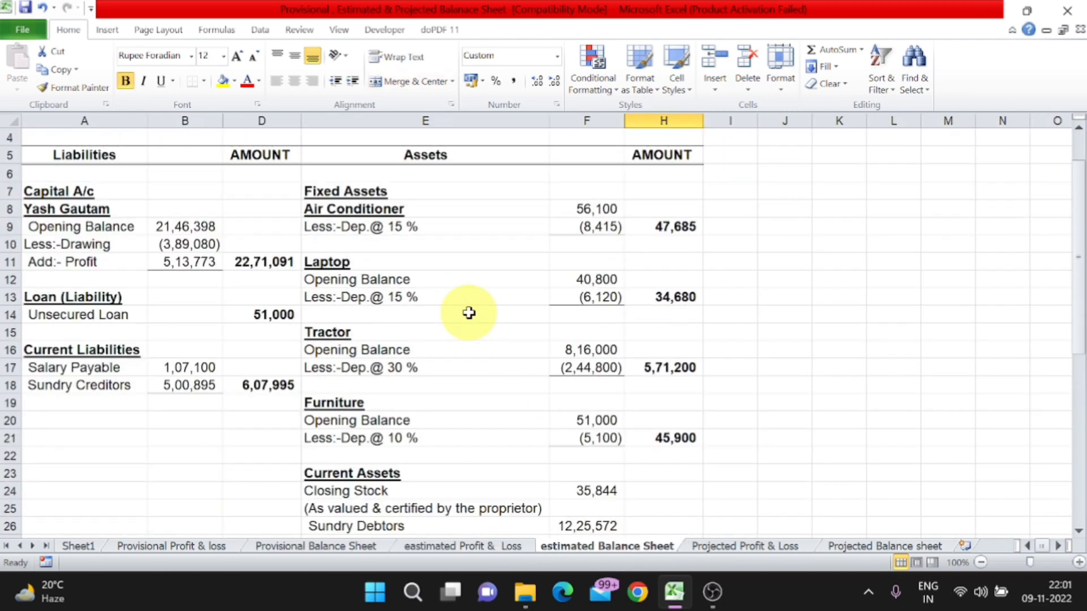
Settle on the eastimated Profit & Loss sheet and select the opening stock cell C7.
left_click(463, 546)
left_click(181, 547)
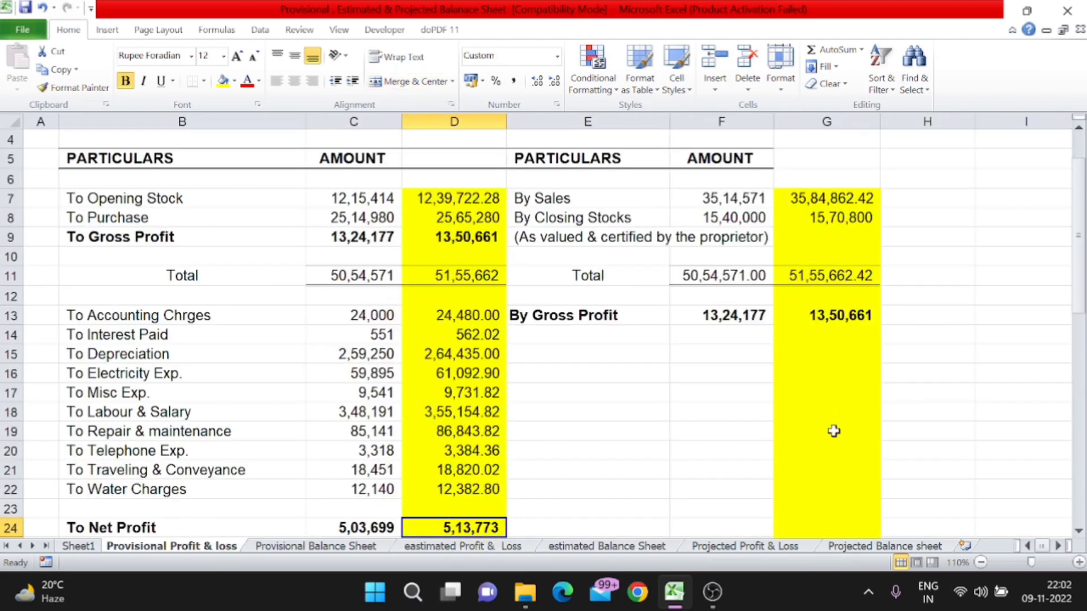
left_click(492, 546)
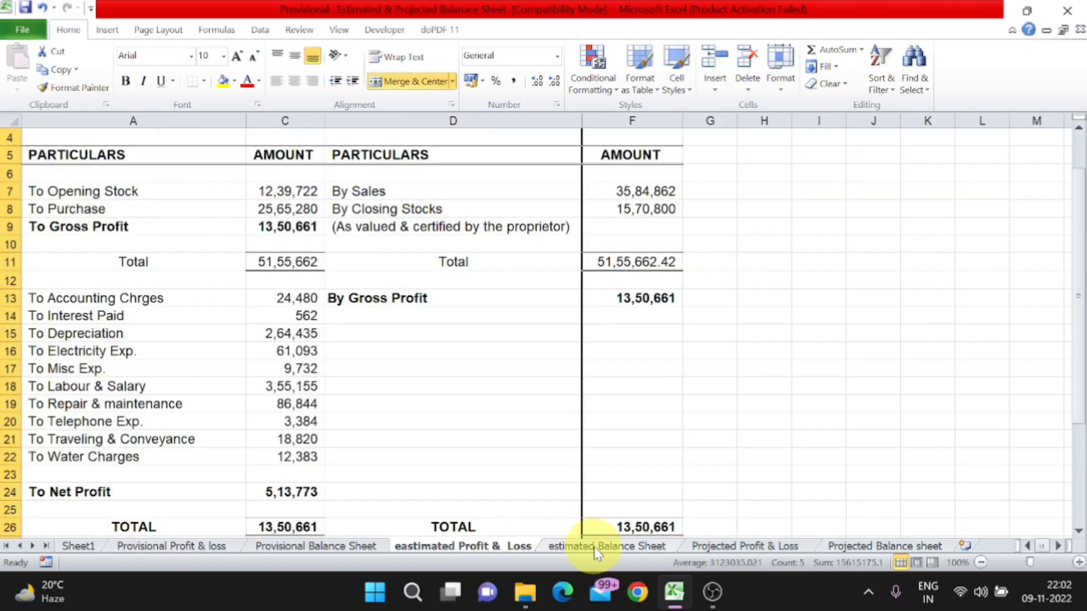
left_click(595, 547)
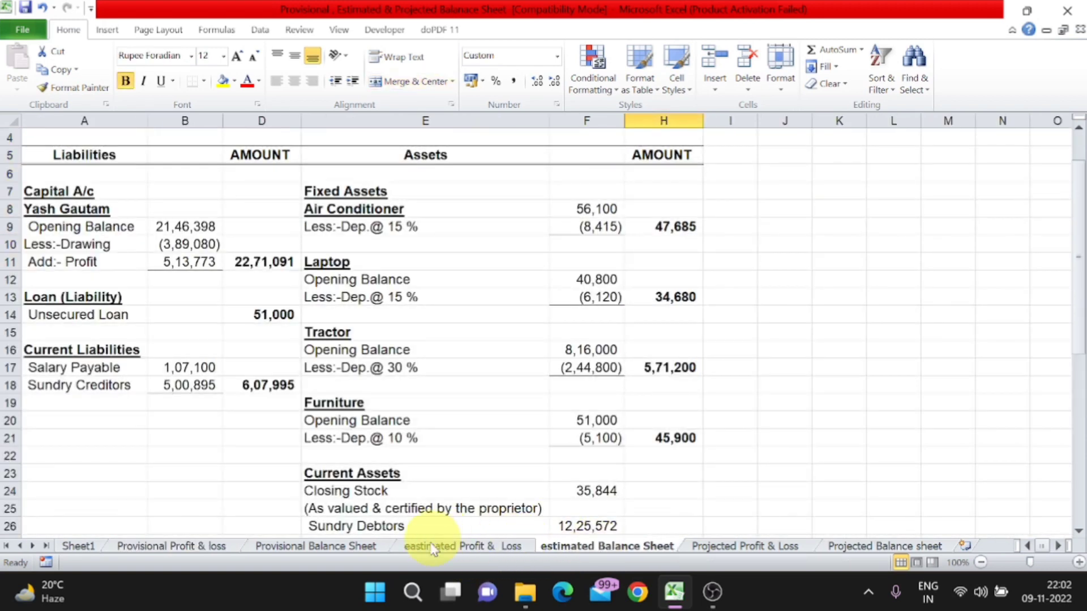
left_click(486, 545)
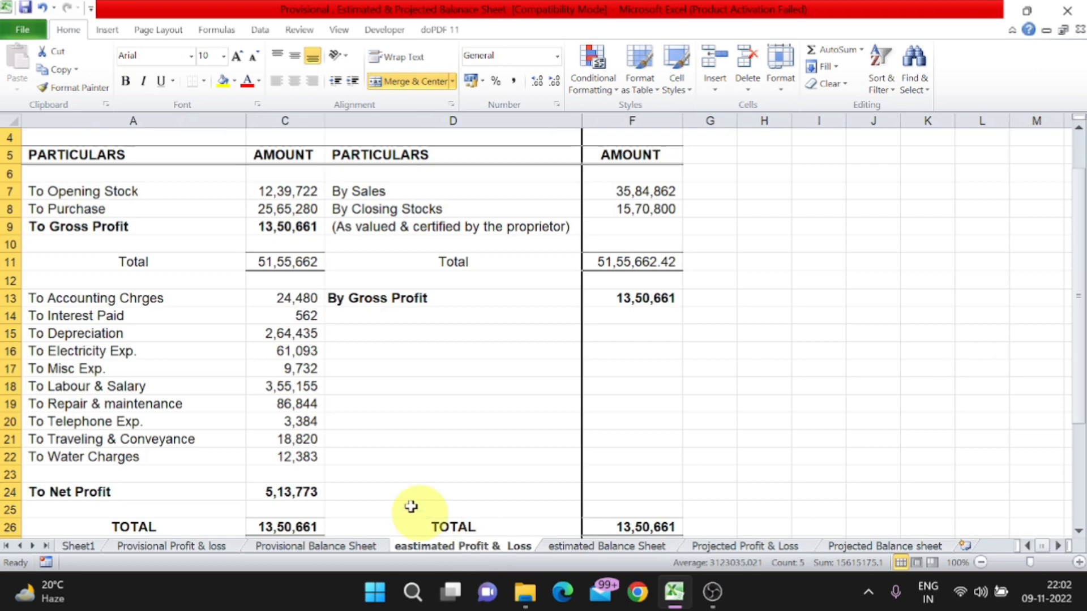
left_click(340, 547)
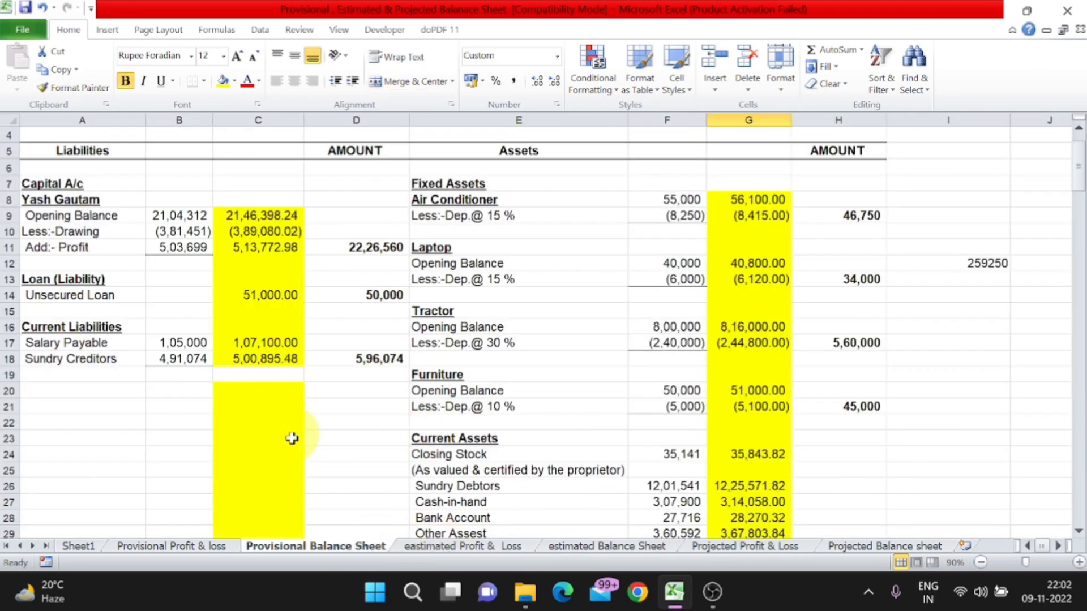
left_click(481, 546)
left_click(298, 191)
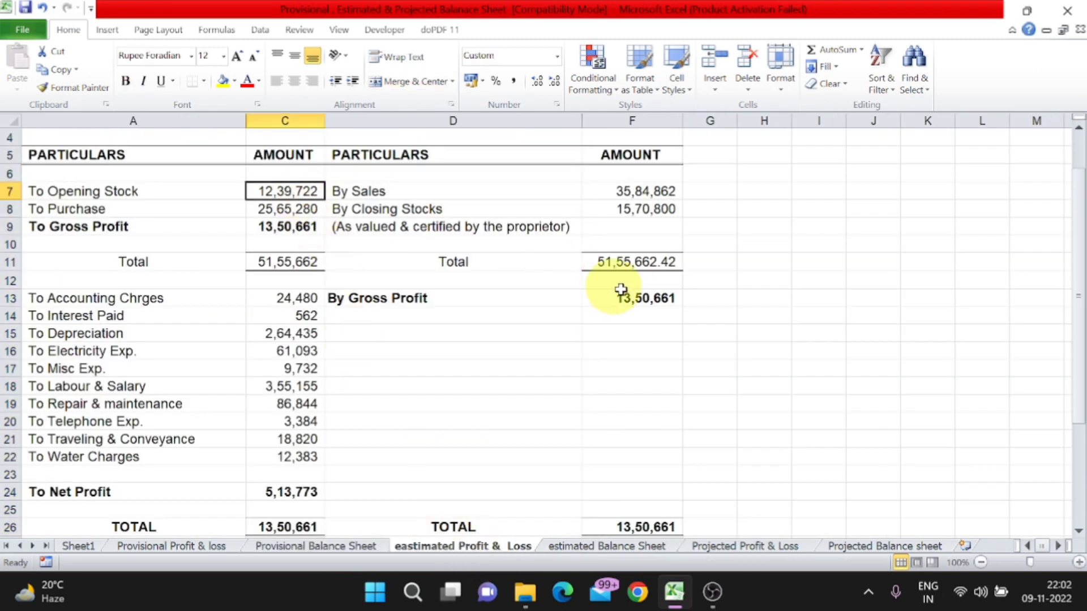
Link the estimated opening stock in C7 to Provisional Profit & loss cell D7.
key("F2")
key("Return")
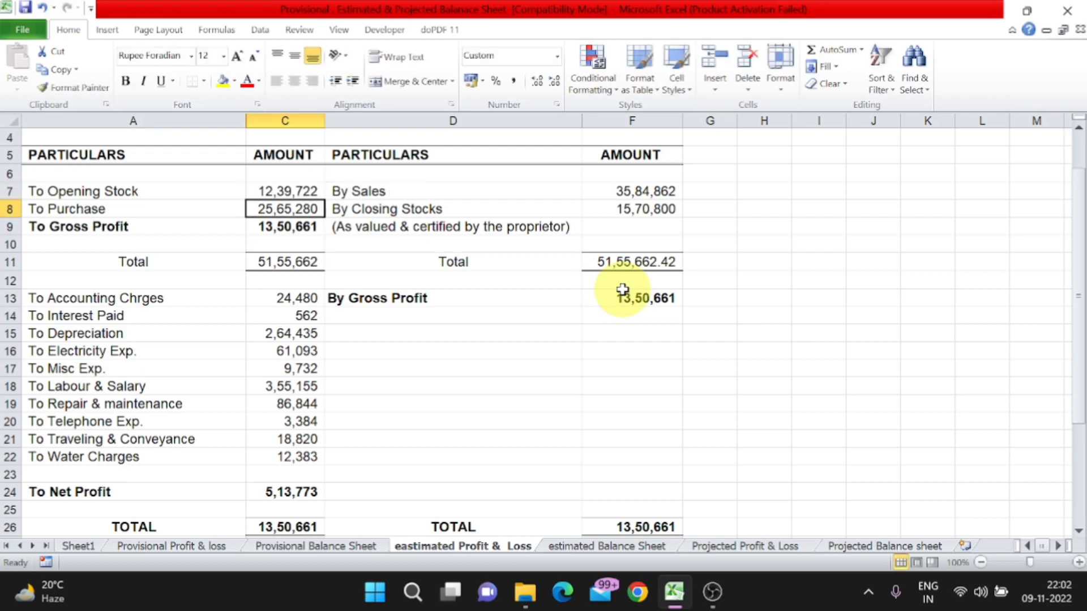
key("Up")
type("=")
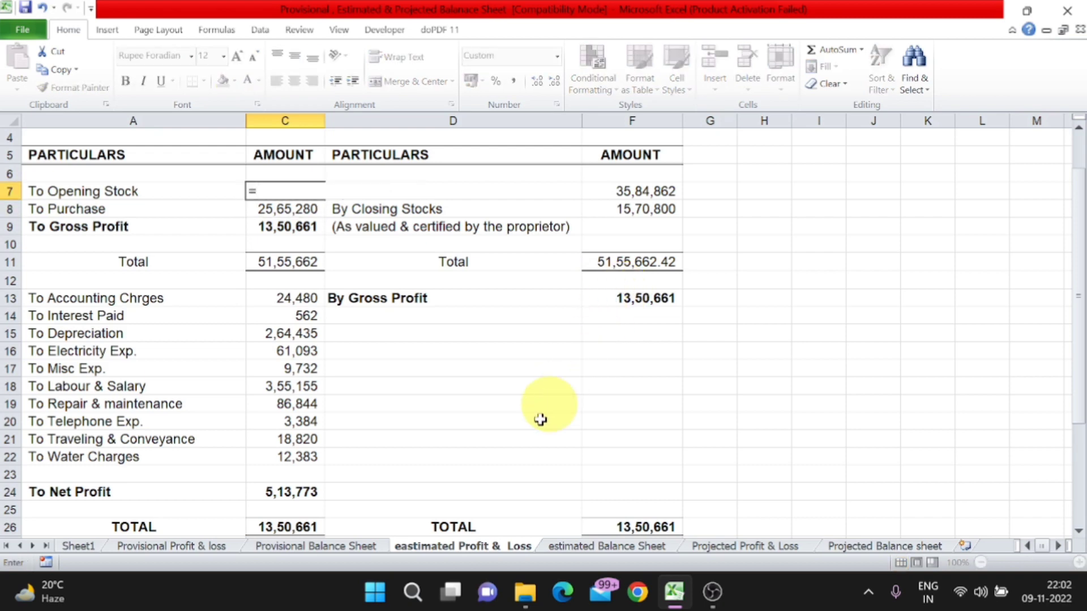
left_click(170, 547)
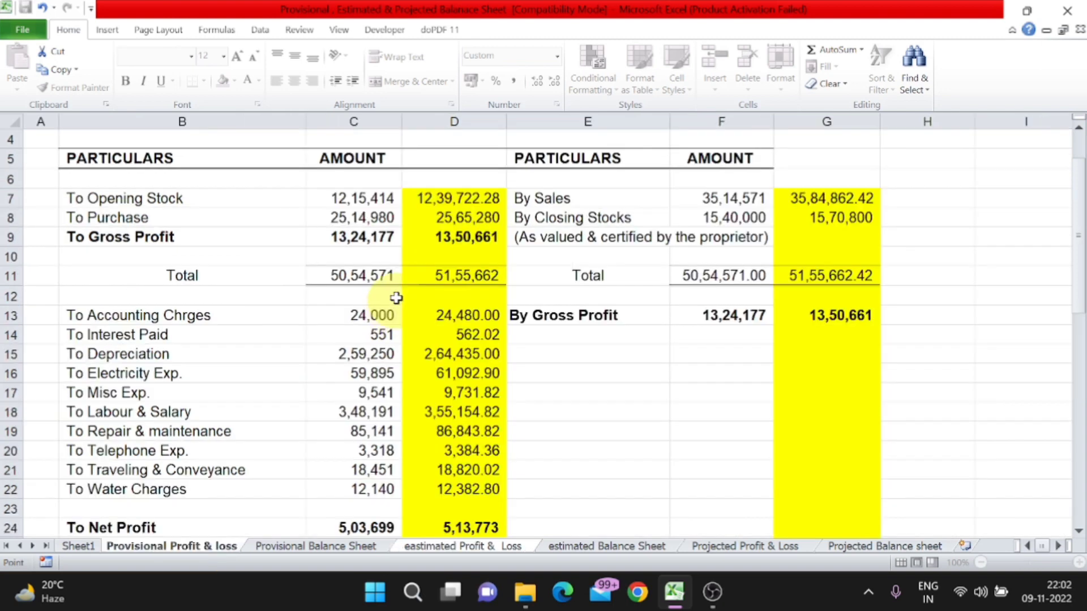
left_click(464, 199)
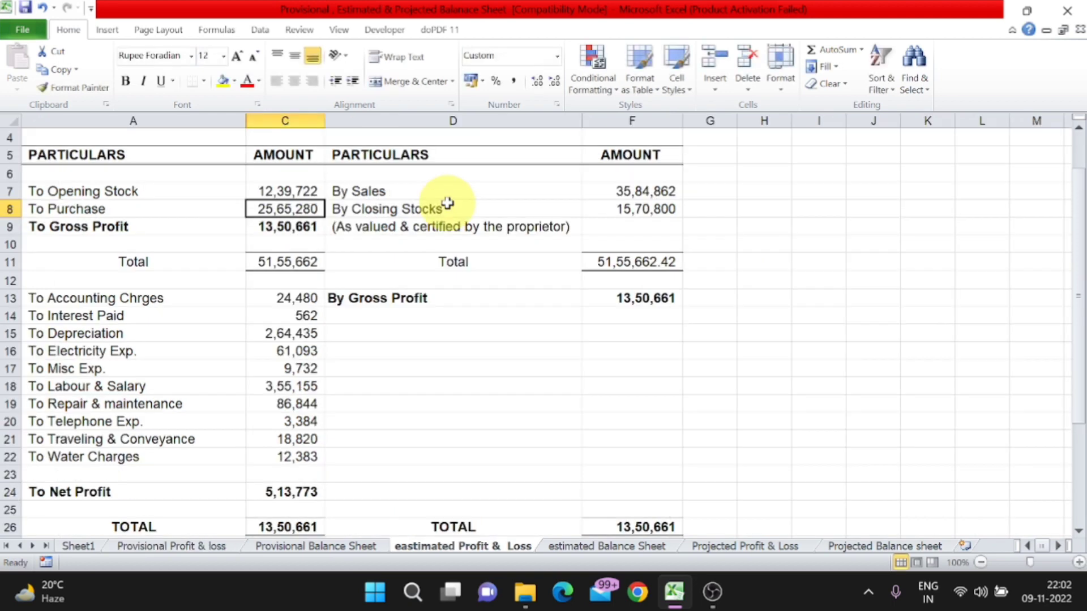
Link the estimated purchases in C8 to Provisional Profit & loss D8, then return there.
type("=")
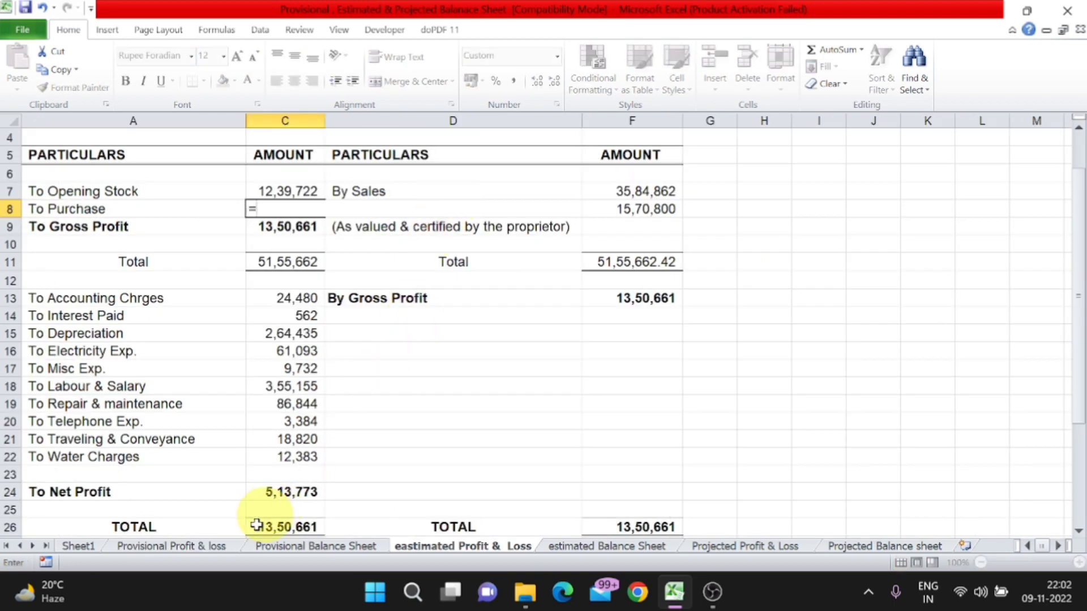
left_click(193, 553)
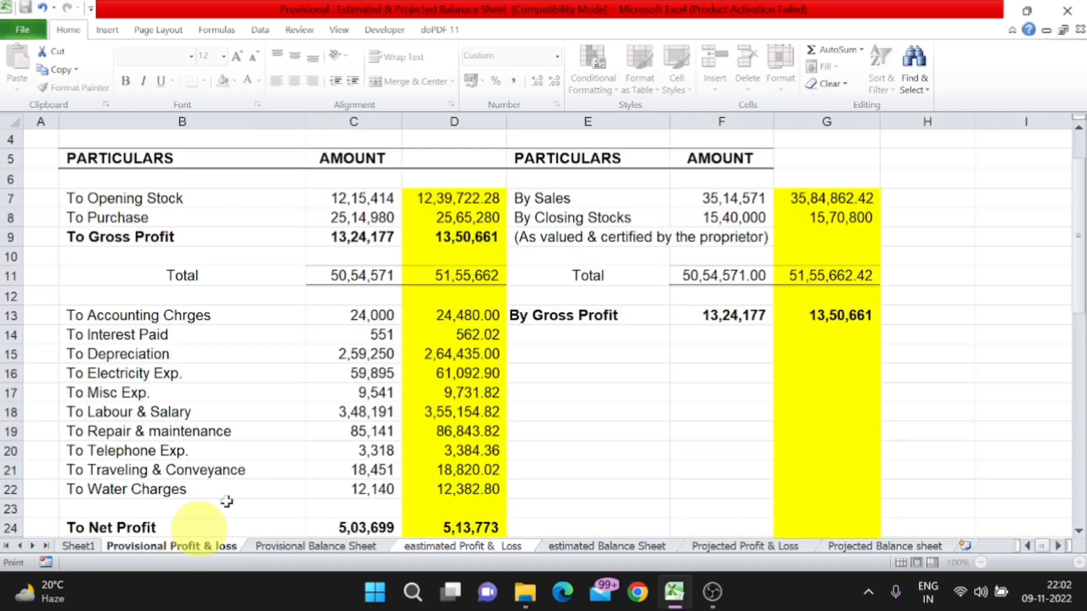
left_click(464, 217)
key("Return")
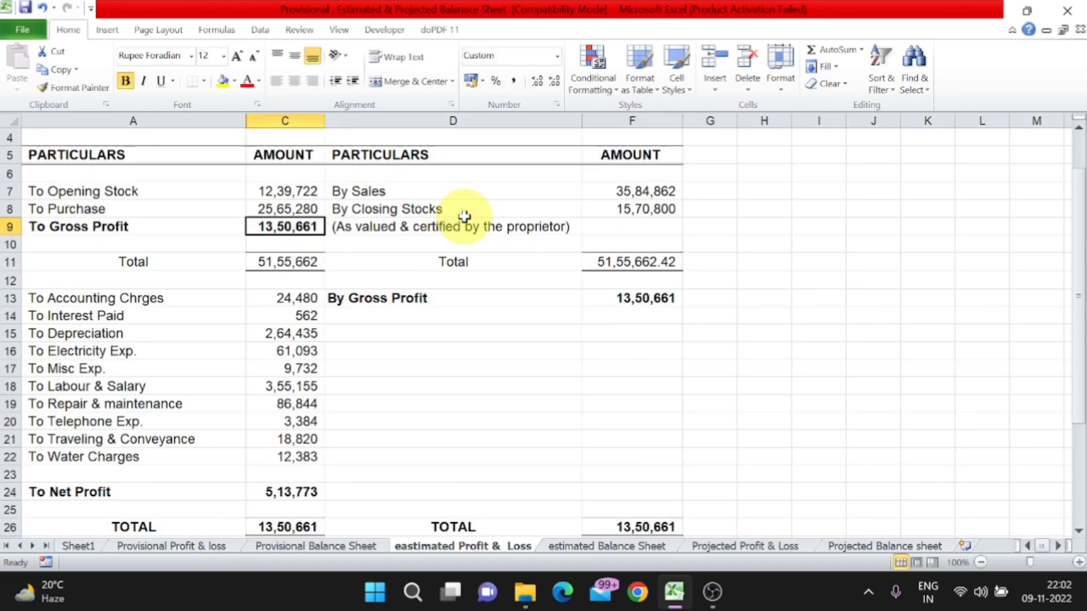
key("Up")
key("Up")
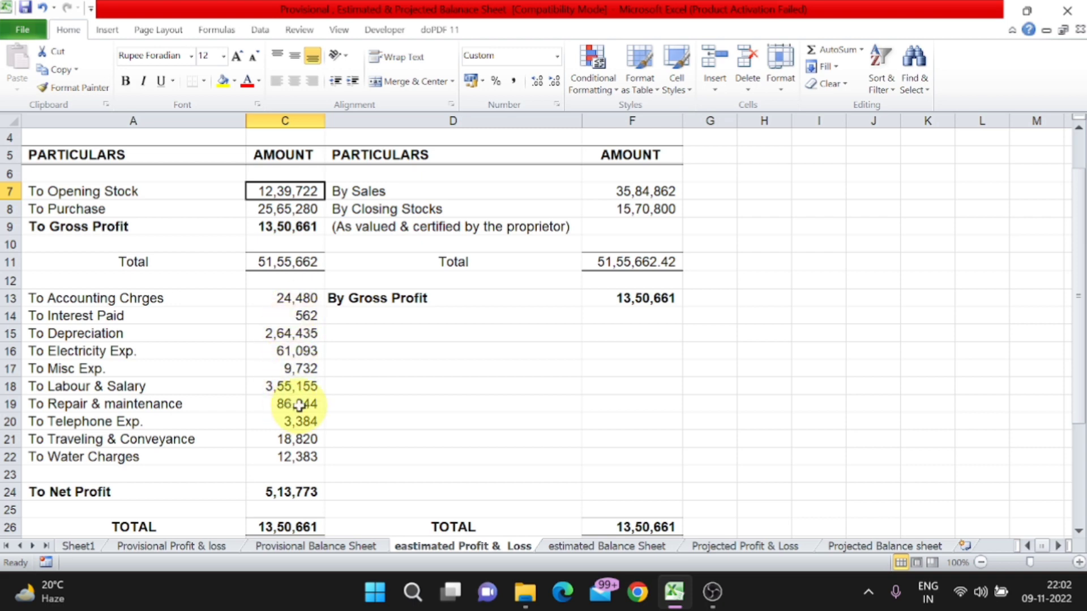
left_click(210, 545)
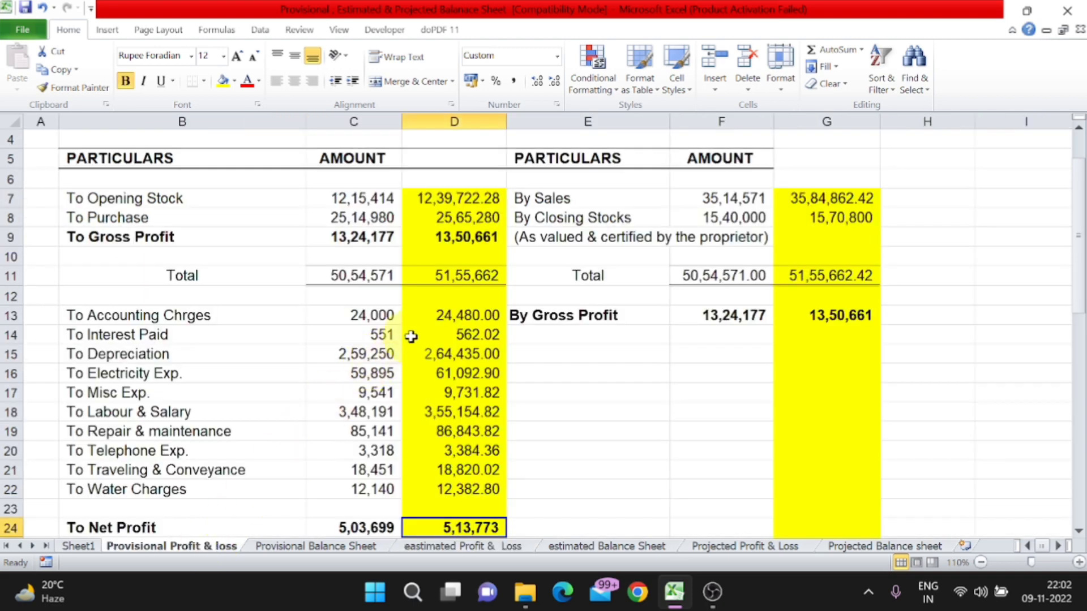
left_click(577, 544)
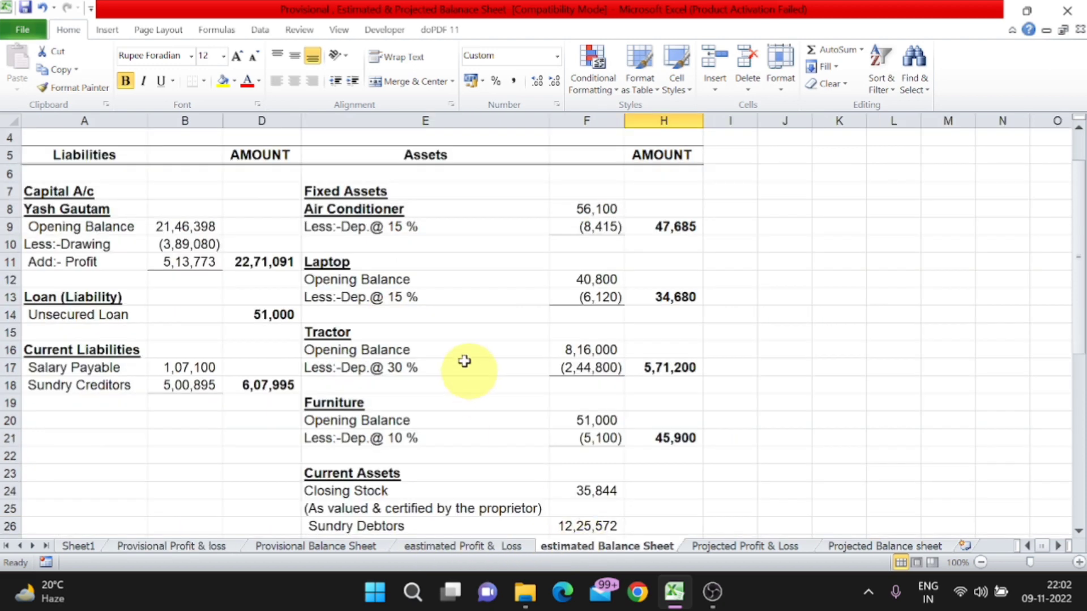
scroll(416, 294, "down", 3)
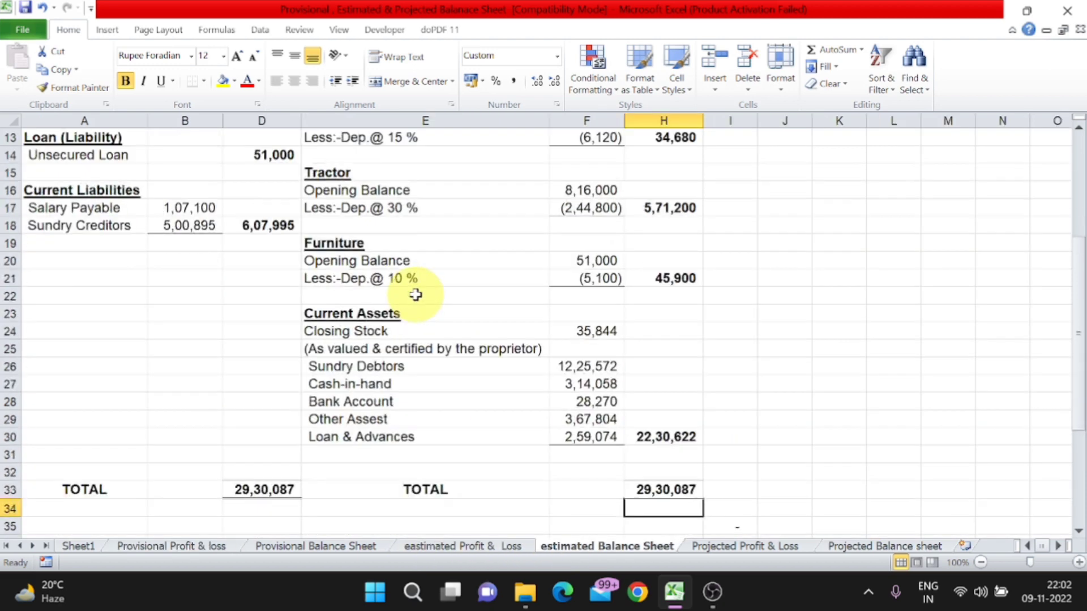
left_click(252, 481)
left_click(677, 490)
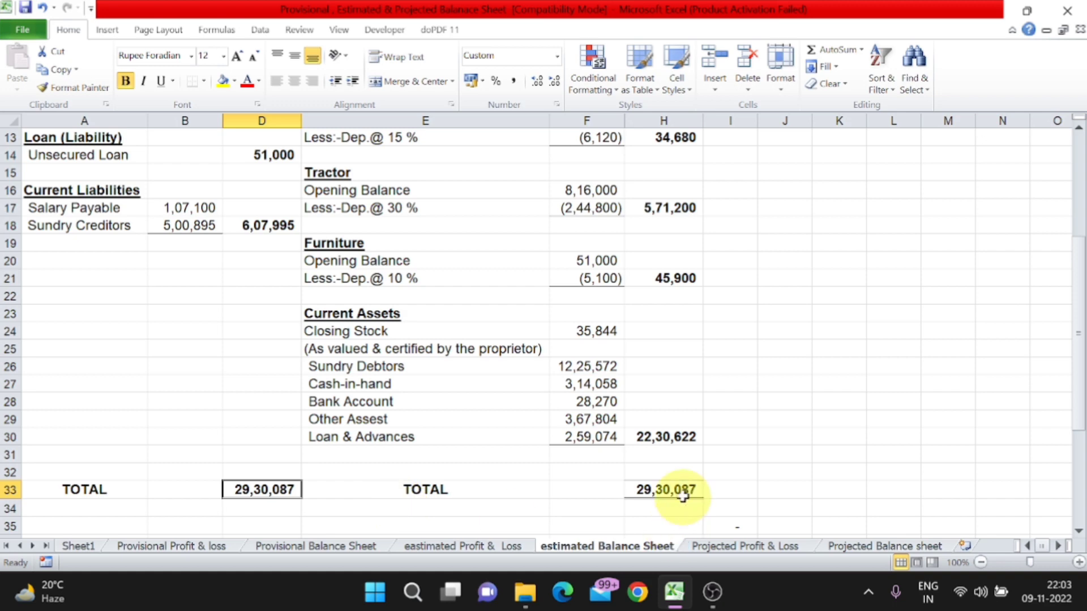
scroll(612, 466, "up", 2)
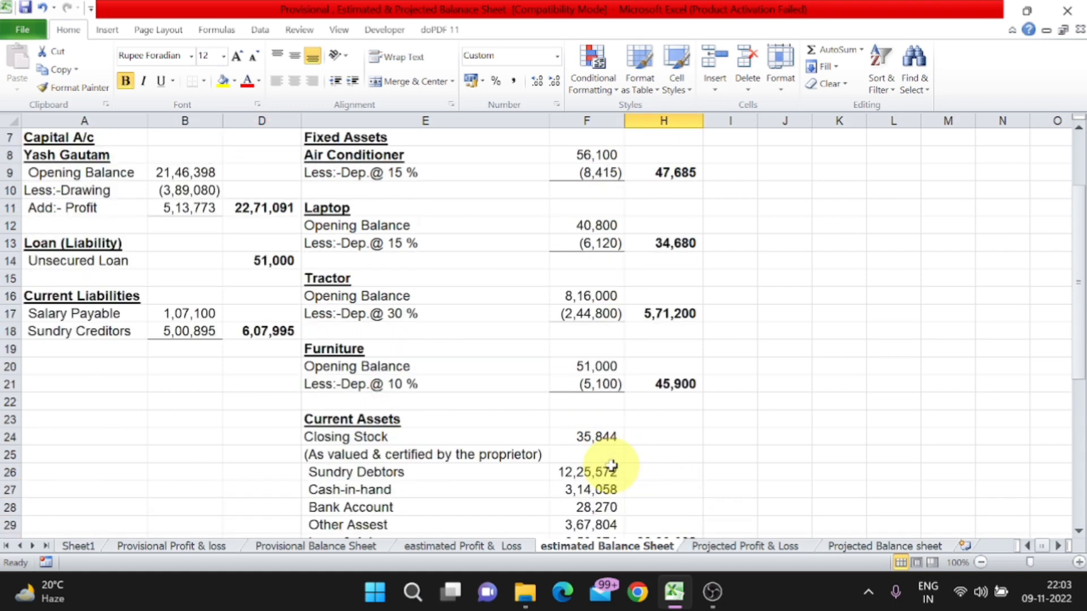
scroll(612, 465, "up", 1)
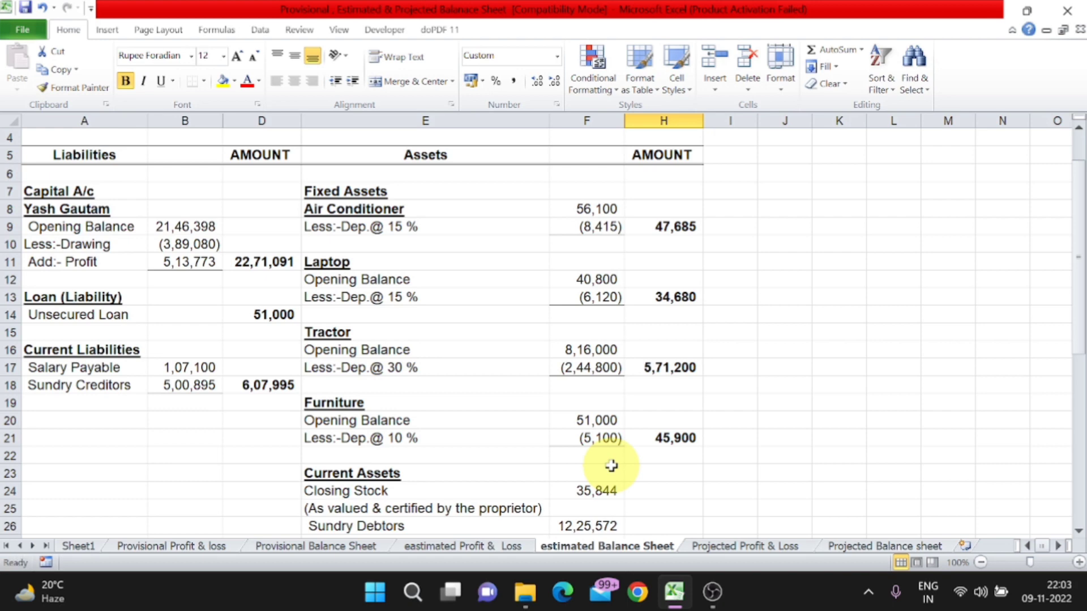
left_click(164, 547)
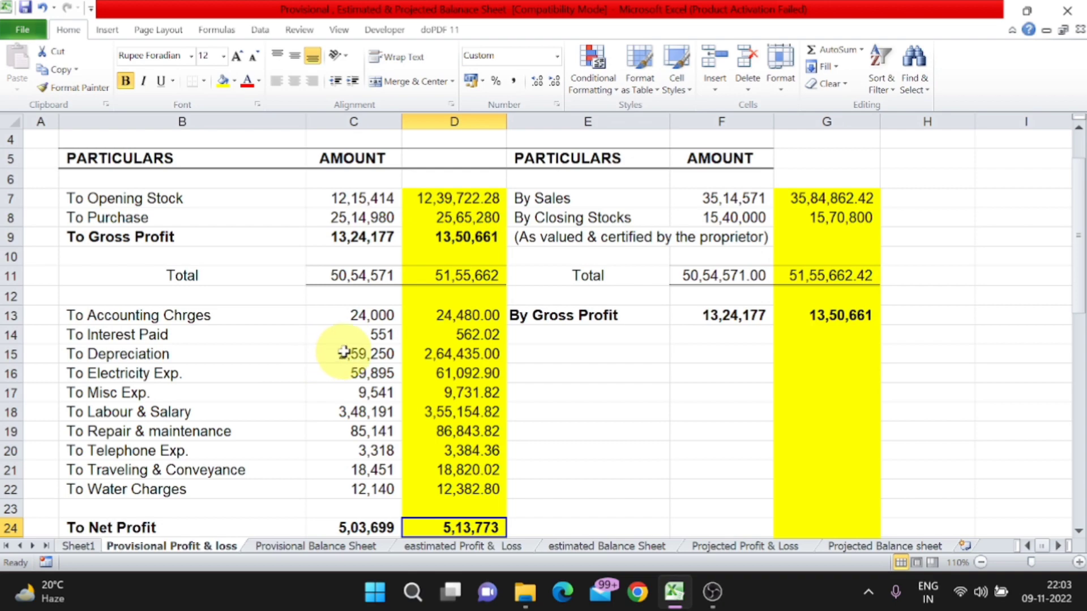
left_click(335, 545)
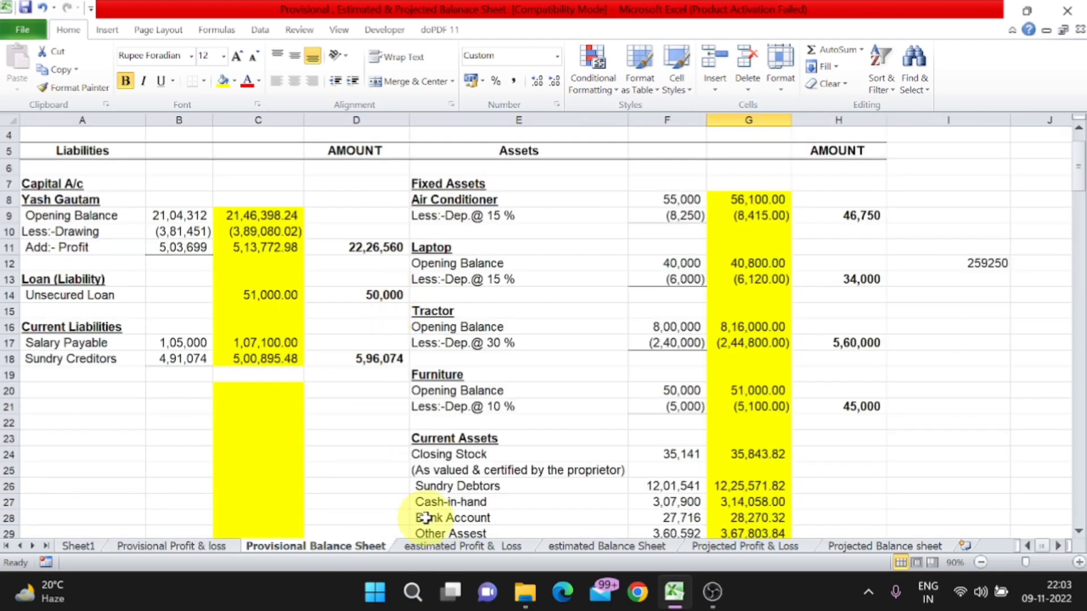
left_click(470, 546)
left_click(607, 546)
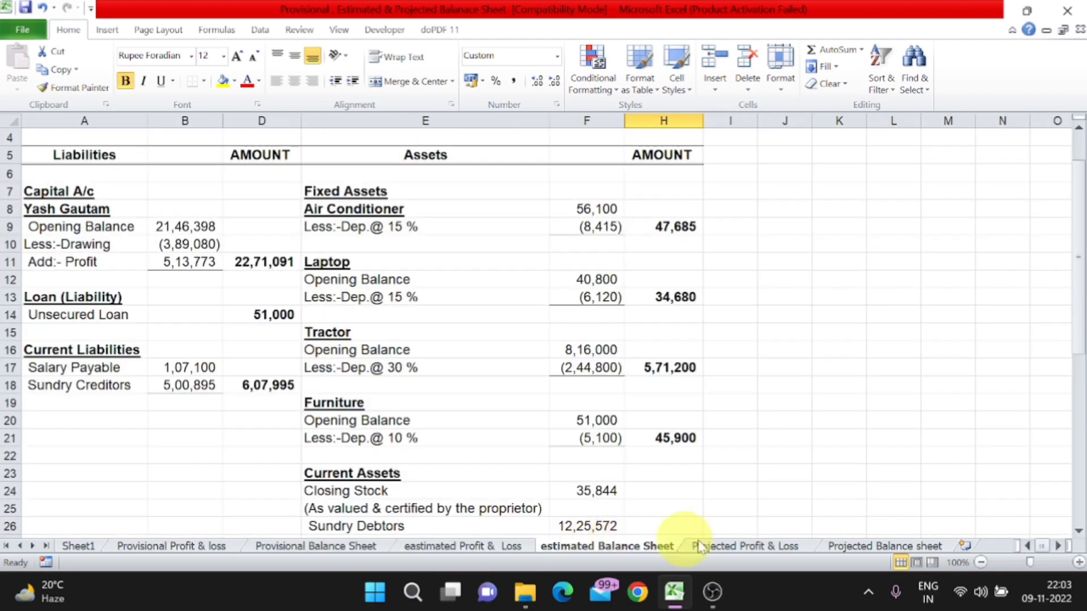
left_click(745, 546)
left_click(883, 546)
left_click(696, 546)
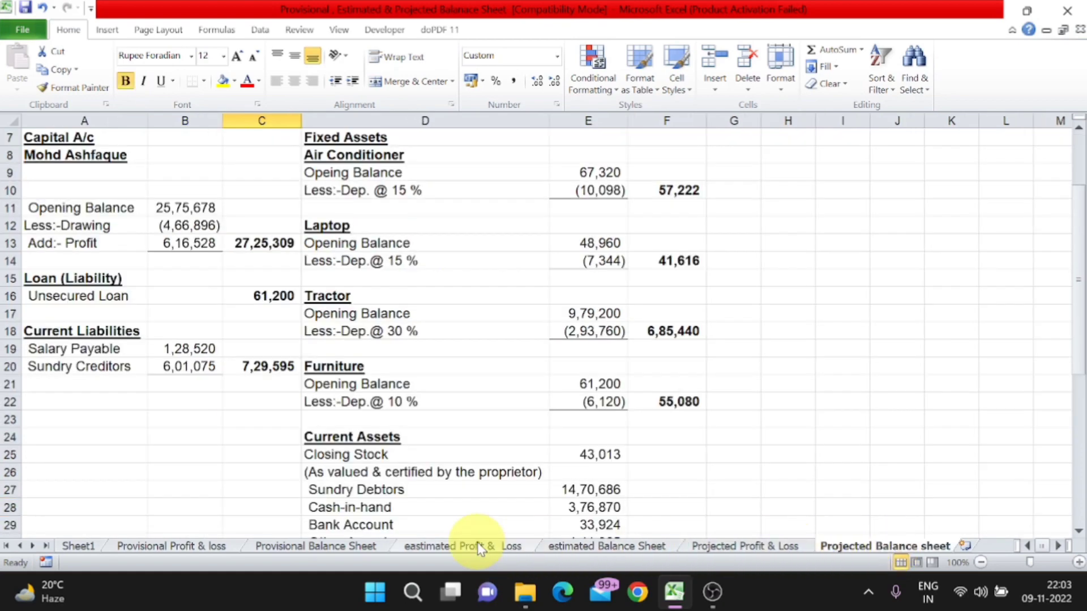
left_click(469, 546)
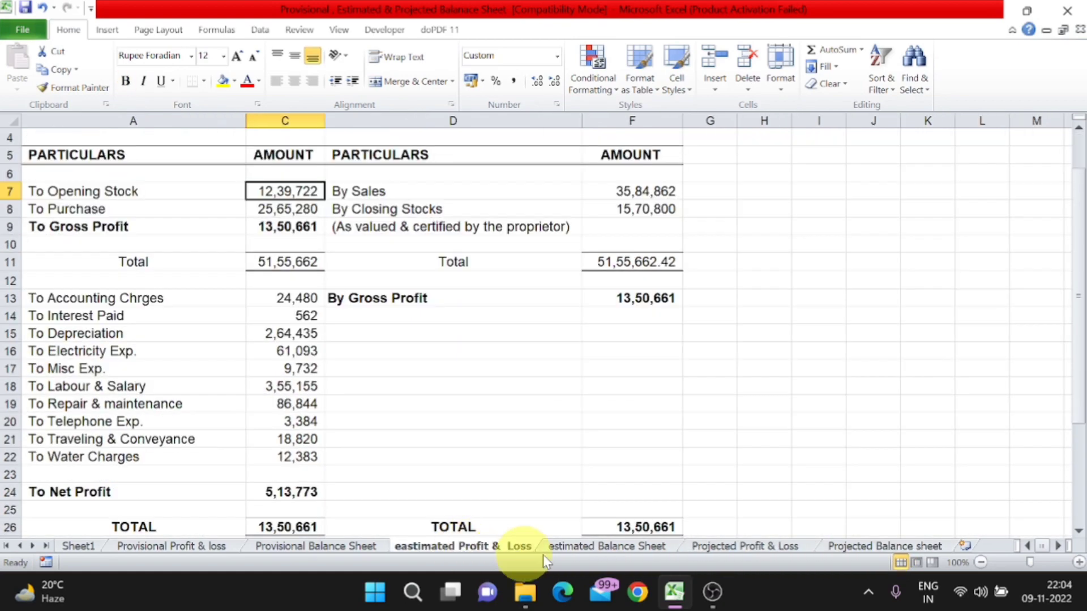
left_click(589, 547)
left_click(730, 546)
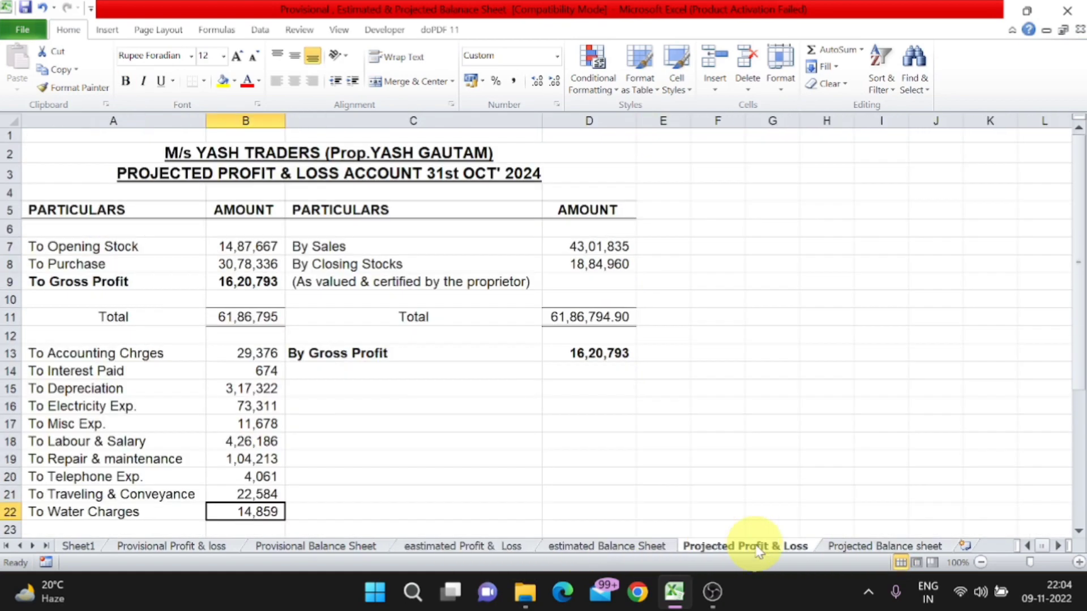
left_click(846, 547)
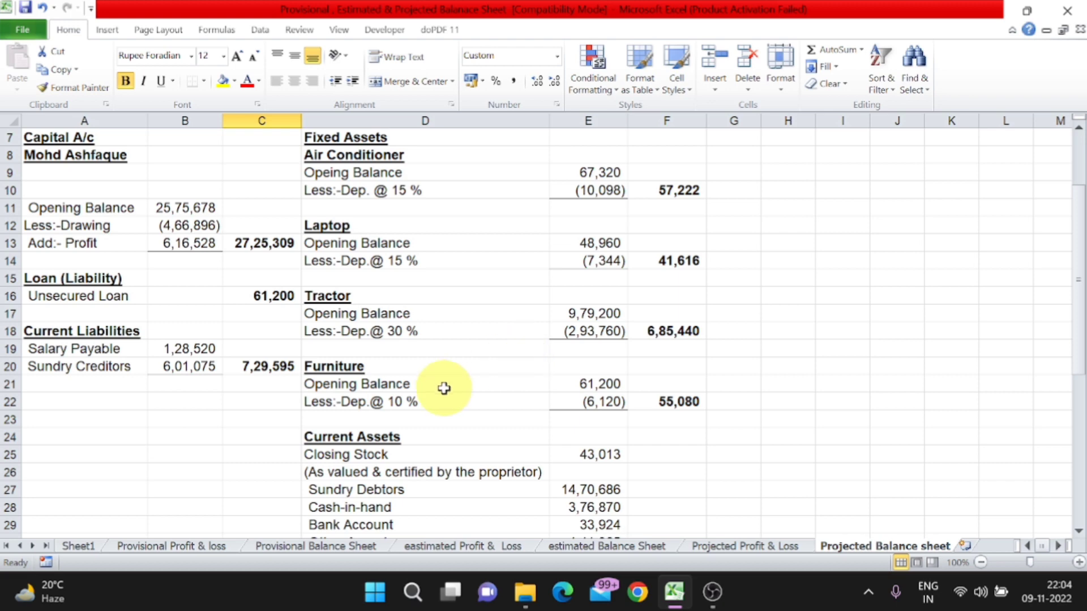
left_click(204, 547)
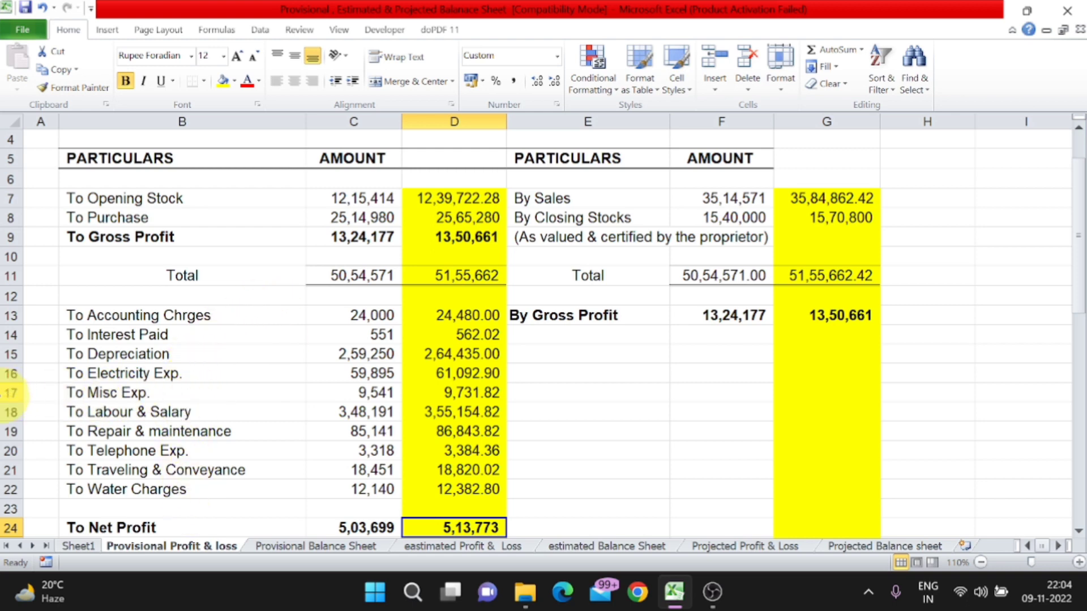
Insert two rows at row 17 above Misc Exp., then select the electricity figures.
left_click(13, 393)
key("ctrl+shift+plus")
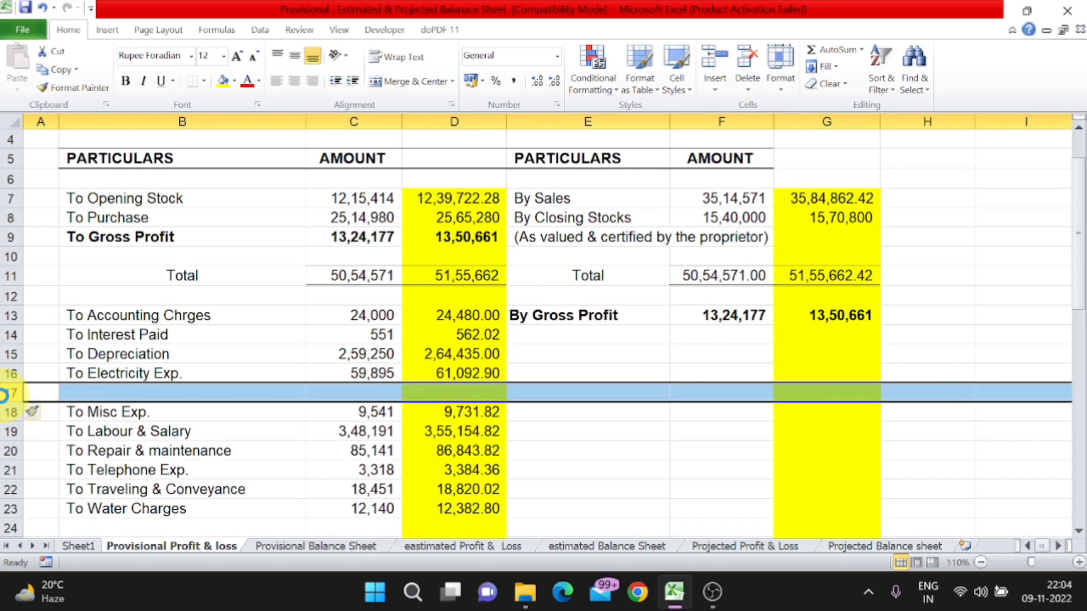
key("ctrl+shift+plus")
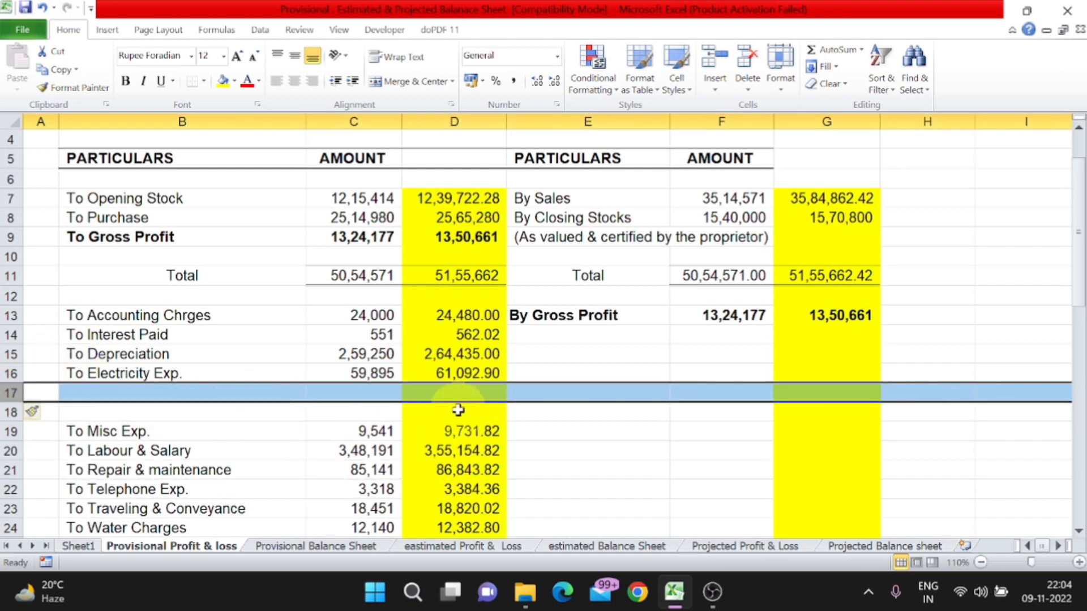
left_click(363, 371)
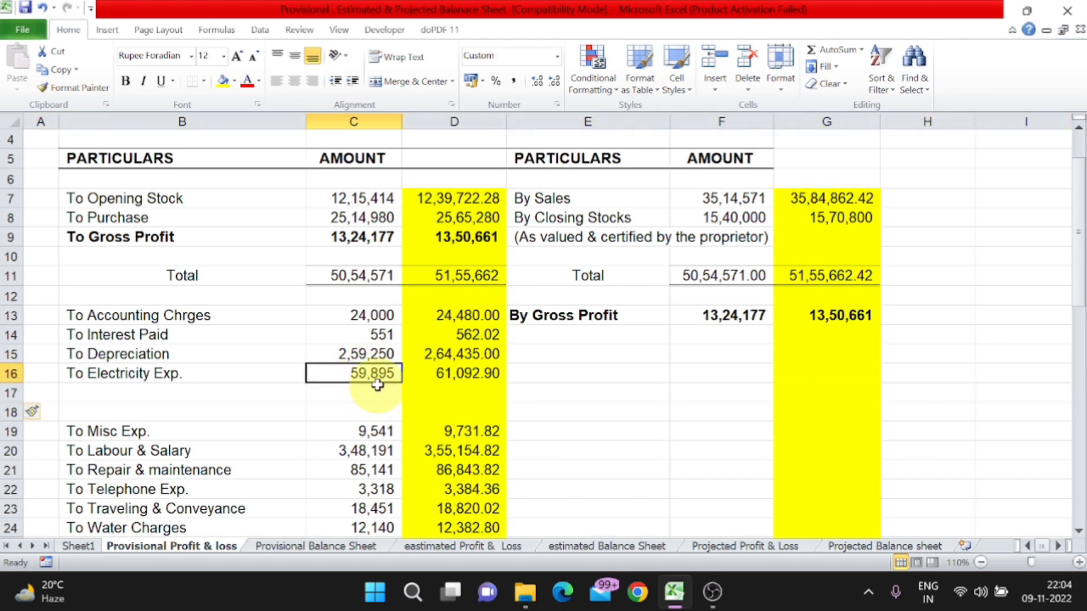
key("Right")
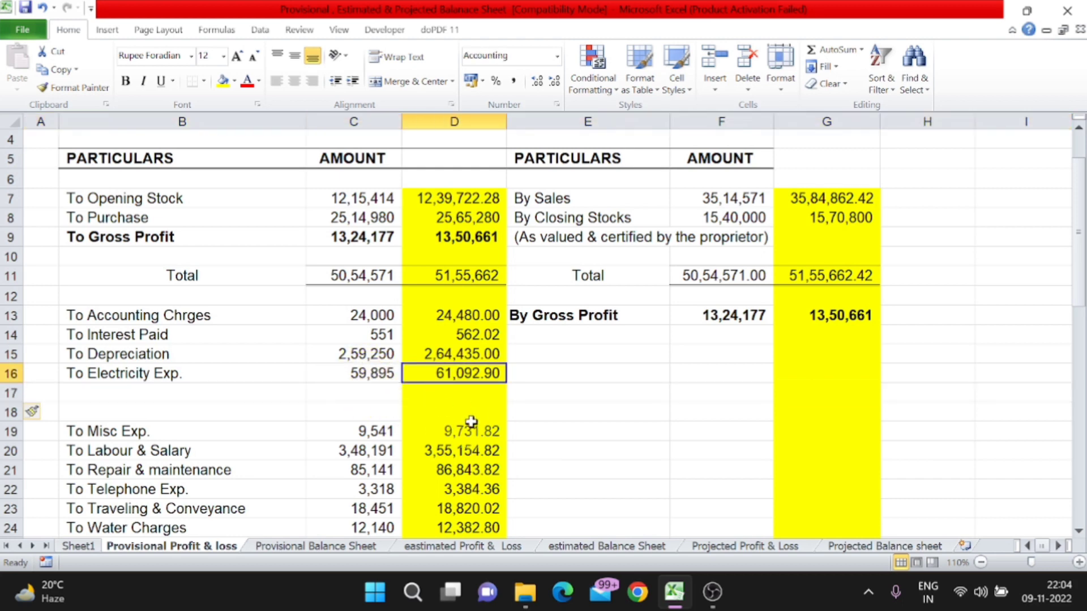